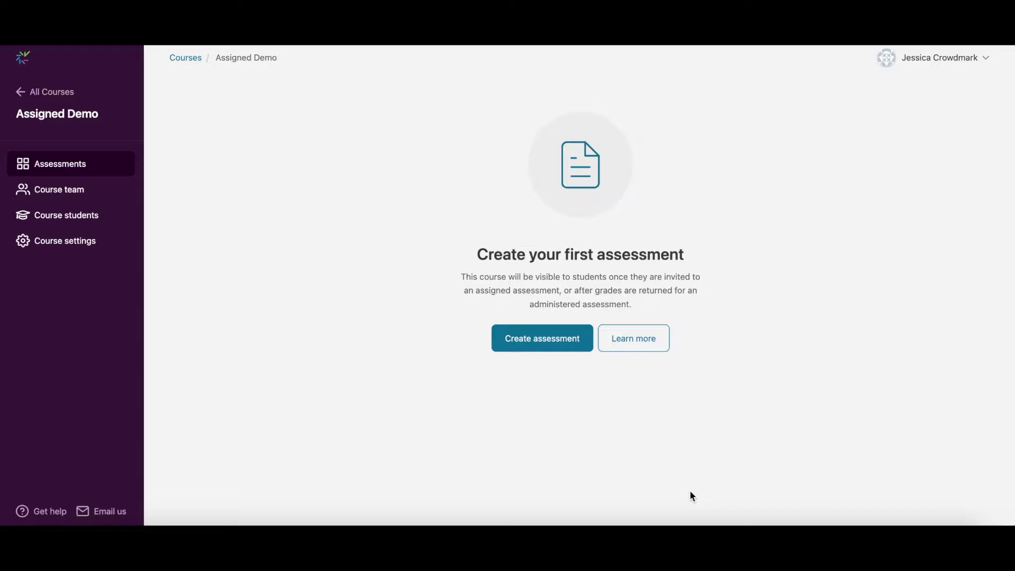
# Step: Create a new assessment in the Assigned Demo course with the title Math Assessment
pyautogui.click(542, 338)
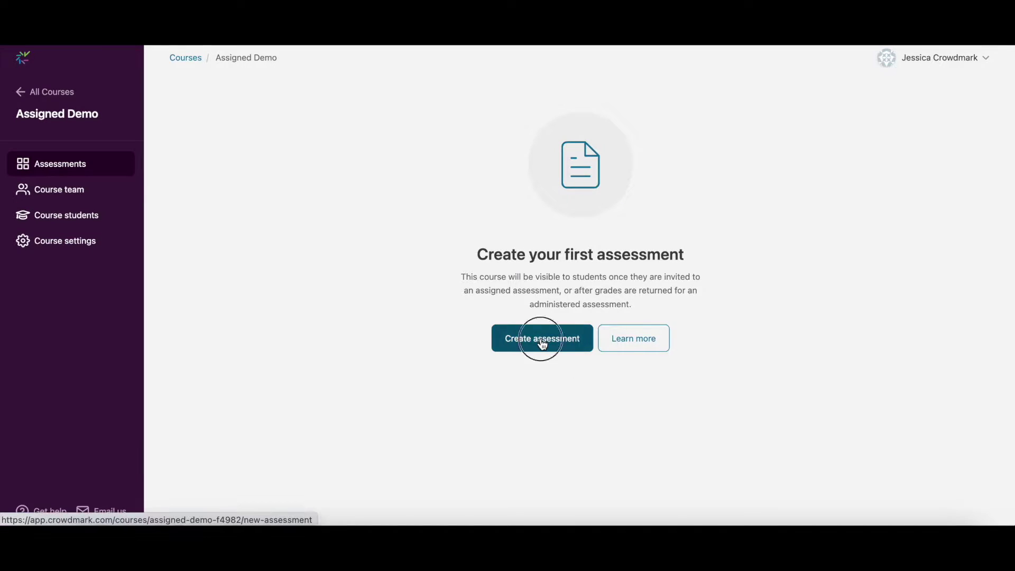
pyautogui.click(423, 249)
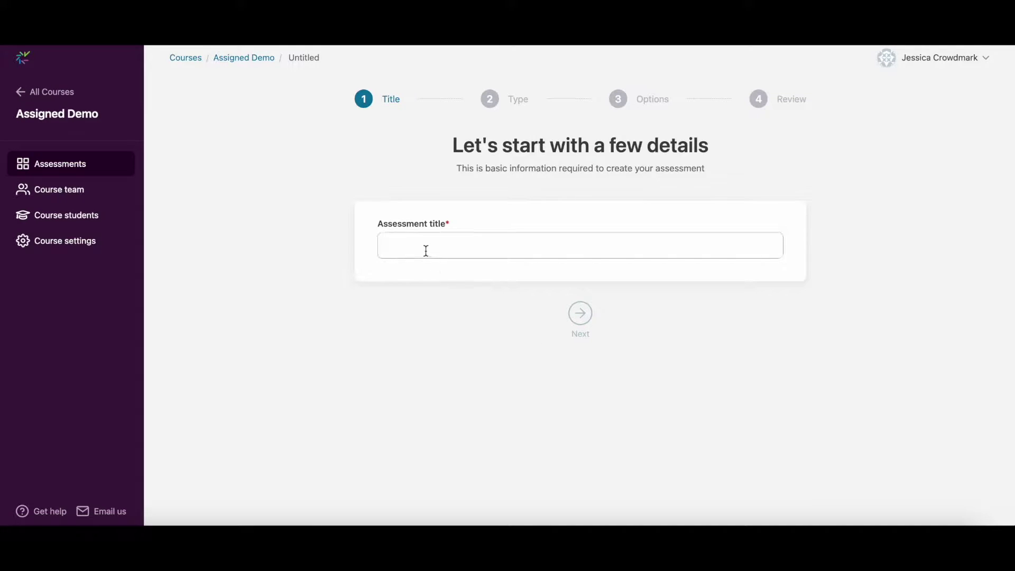
pyautogui.write('Mat')
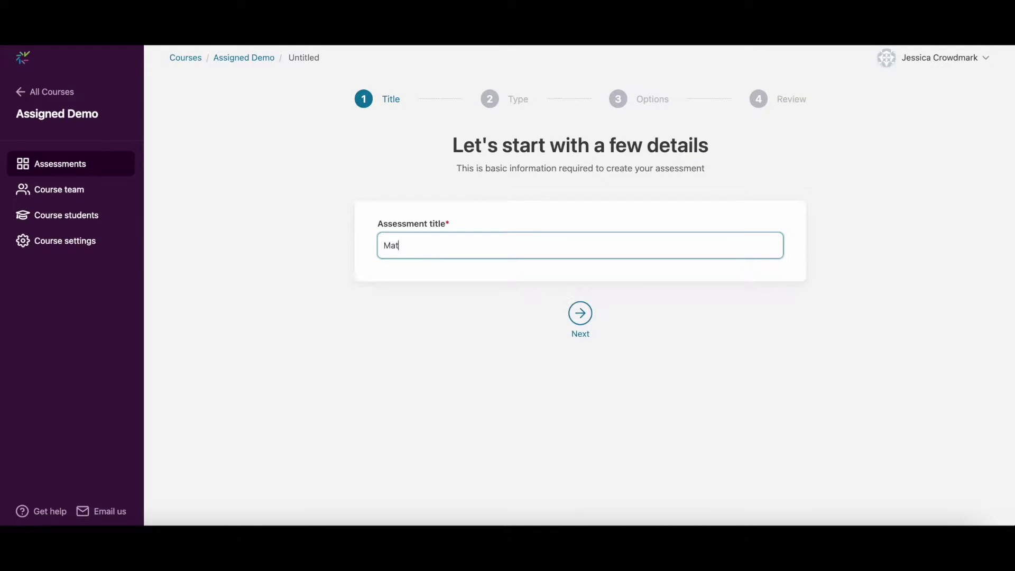
pyautogui.write('h Assessme')
pyautogui.click(580, 316)
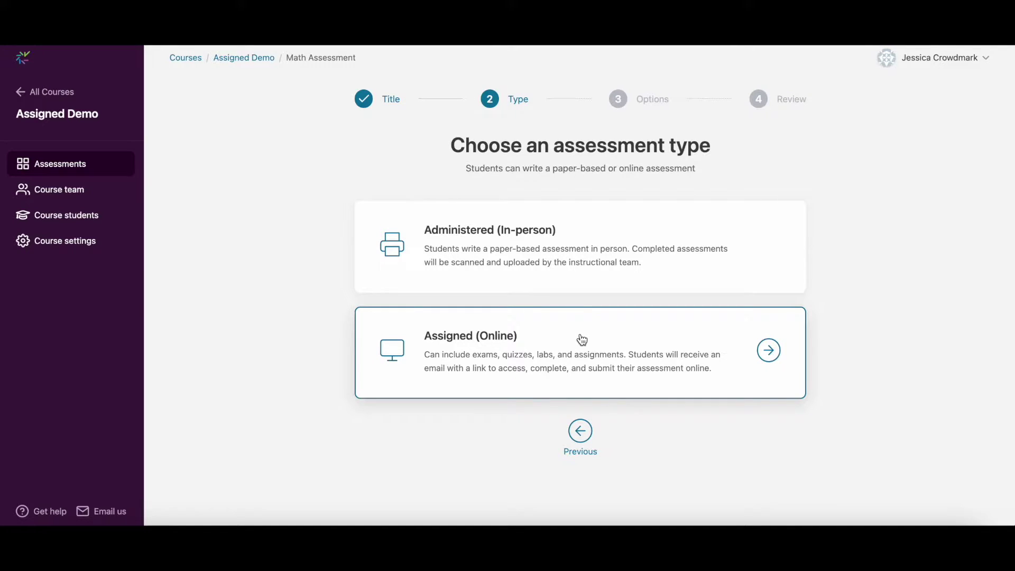
# Step: Make the assessment Assigned (Online) with individual submission and confirm the selections
pyautogui.click(582, 339)
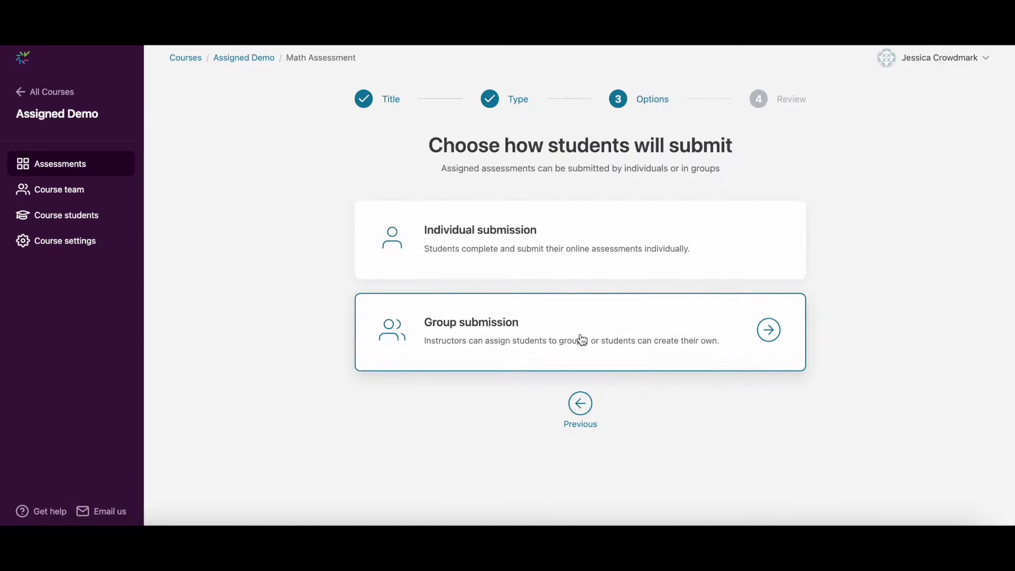
pyautogui.click(575, 229)
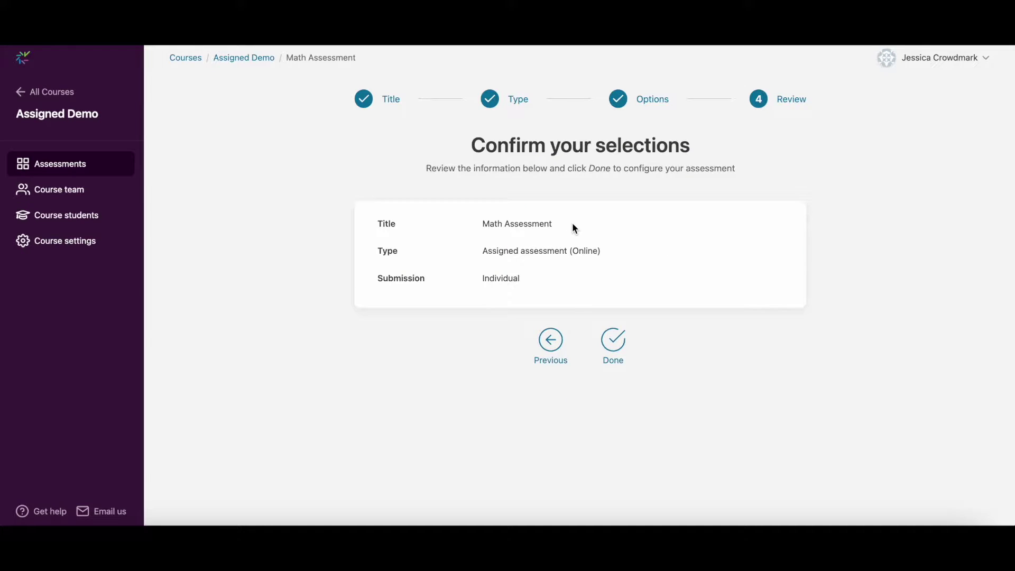
pyautogui.click(613, 344)
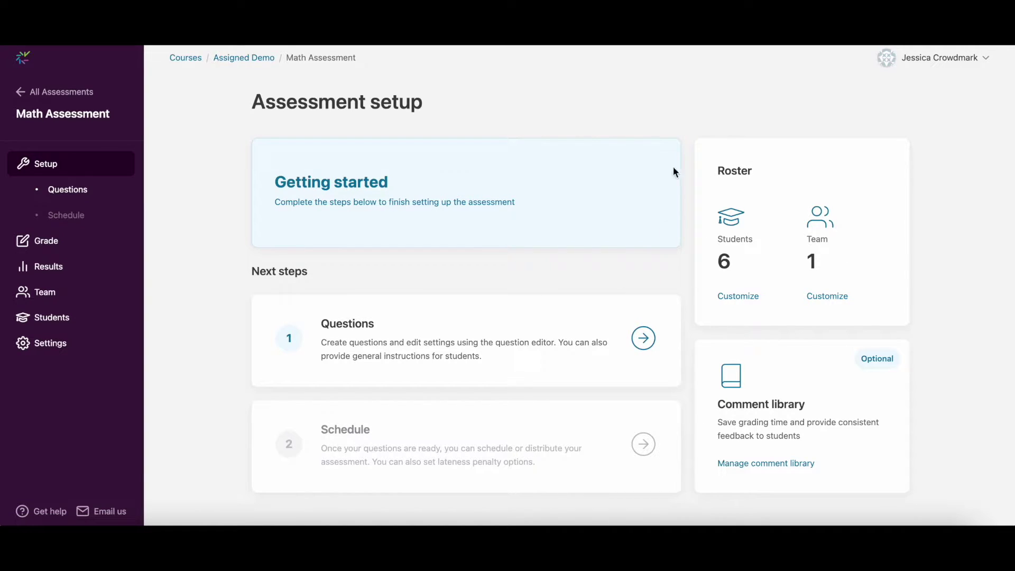
# Step: Try excluding the Section 3 student from the assessment's student roster, and discard the roster changes
pyautogui.click(742, 300)
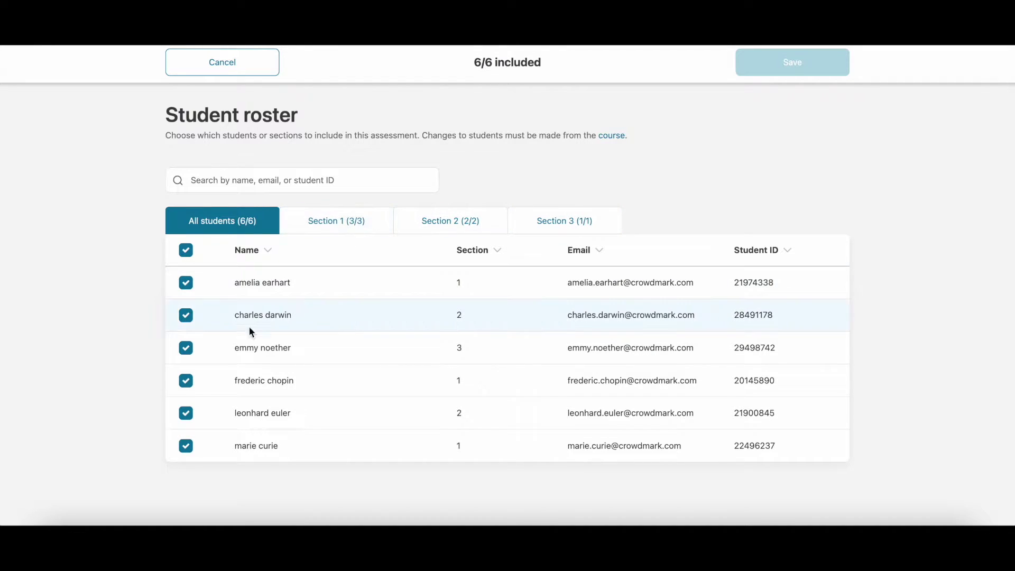
pyautogui.click(190, 347)
pyautogui.click(186, 348)
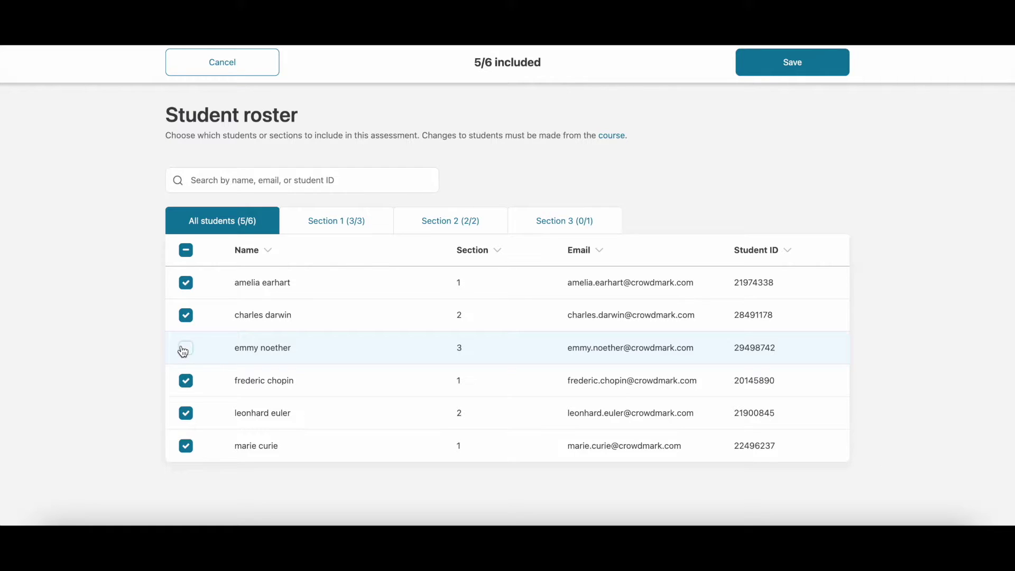
pyautogui.click(231, 69)
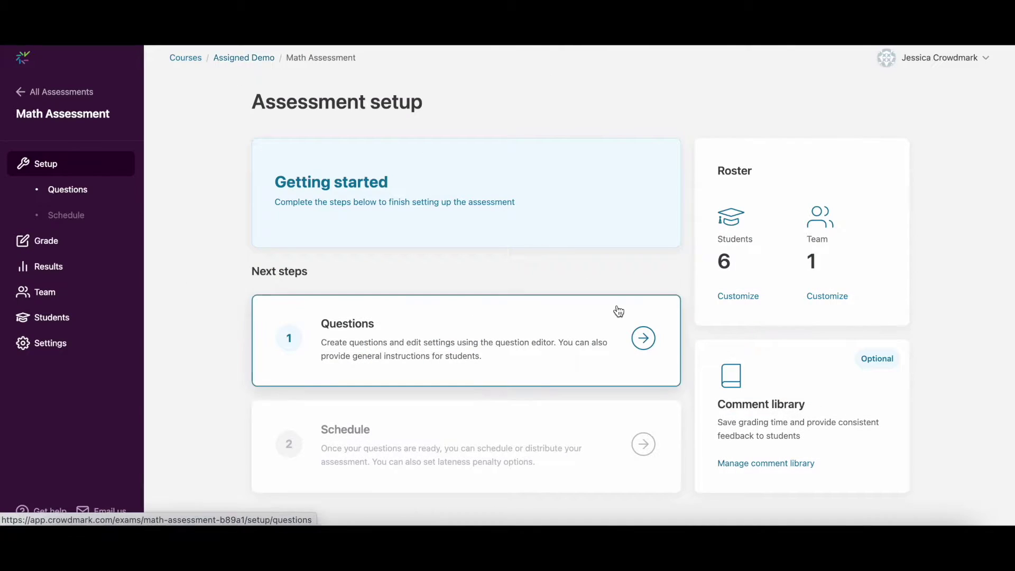
# Step: Look over the comment library options and the assessment's settings, including basic info, grading, locking and deletion
pyautogui.click(775, 465)
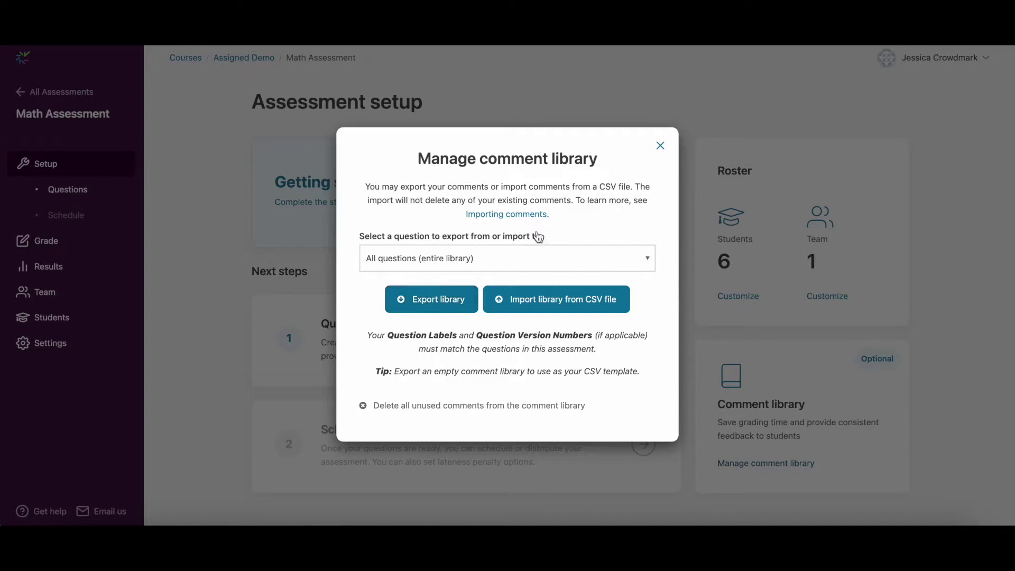
pyautogui.click(660, 146)
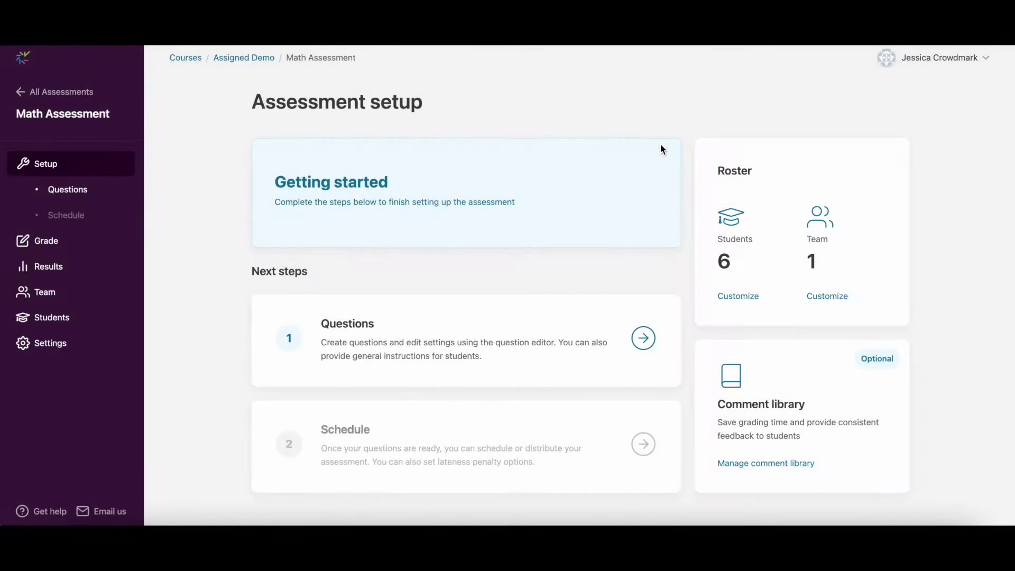
pyautogui.click(99, 350)
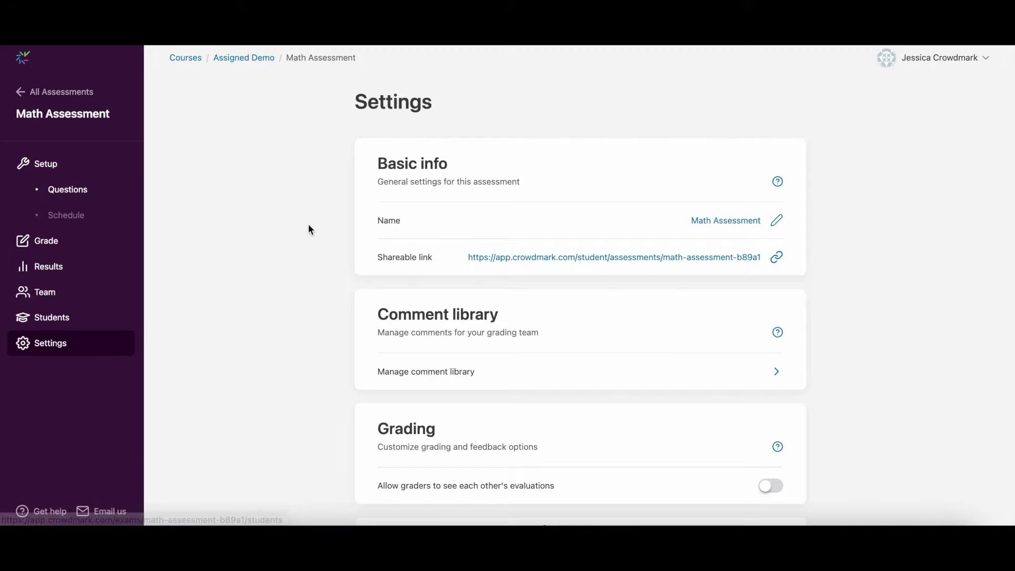
pyautogui.scroll(-1, 321, 213)
pyautogui.scroll(-5, 320, 210)
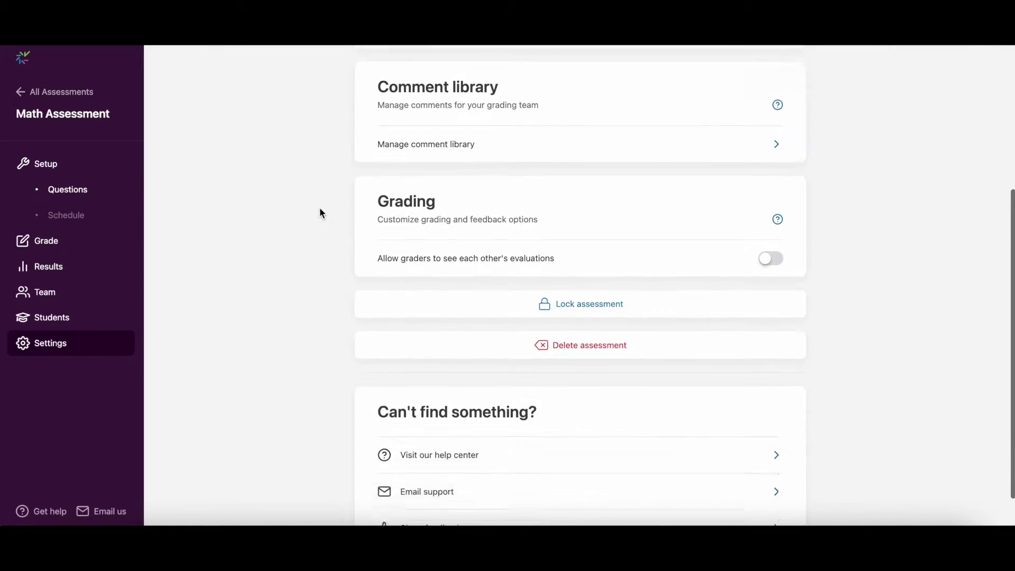
pyautogui.scroll(6, 320, 208)
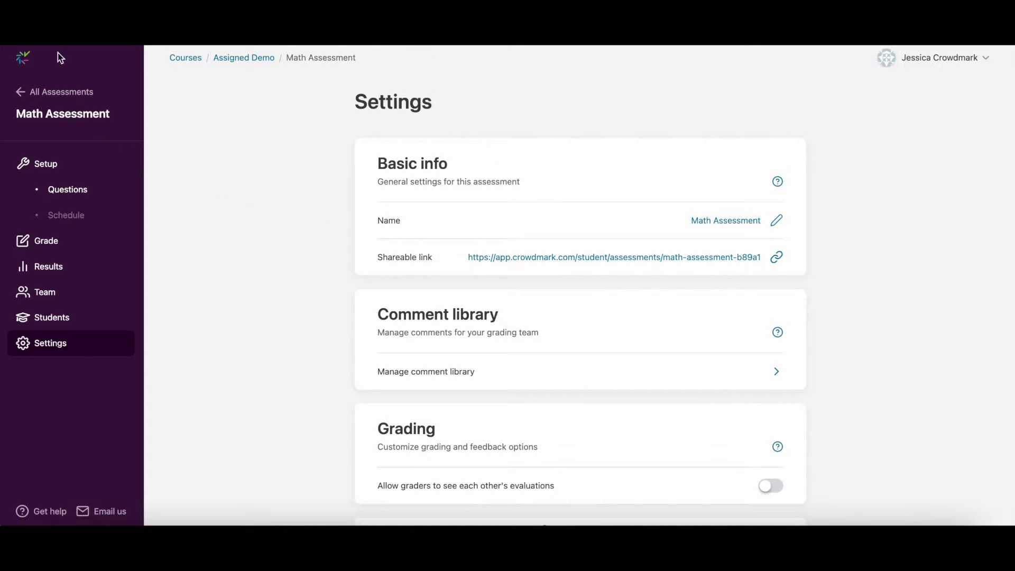
# Step: Go to the assessment's questions and add the assignment description "Please read each question carefully."
pyautogui.click(127, 163)
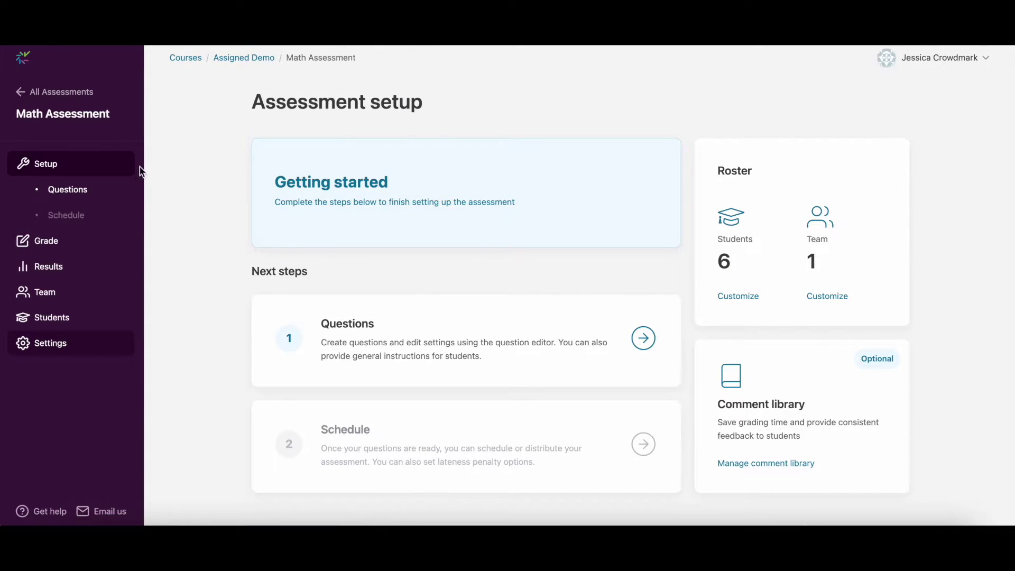
pyautogui.click(486, 364)
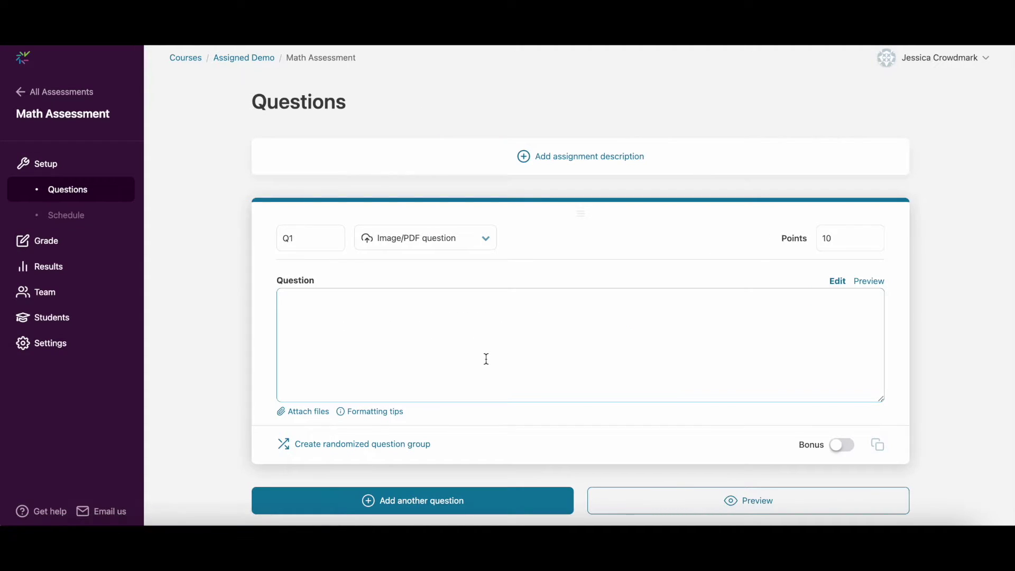
pyautogui.click(528, 158)
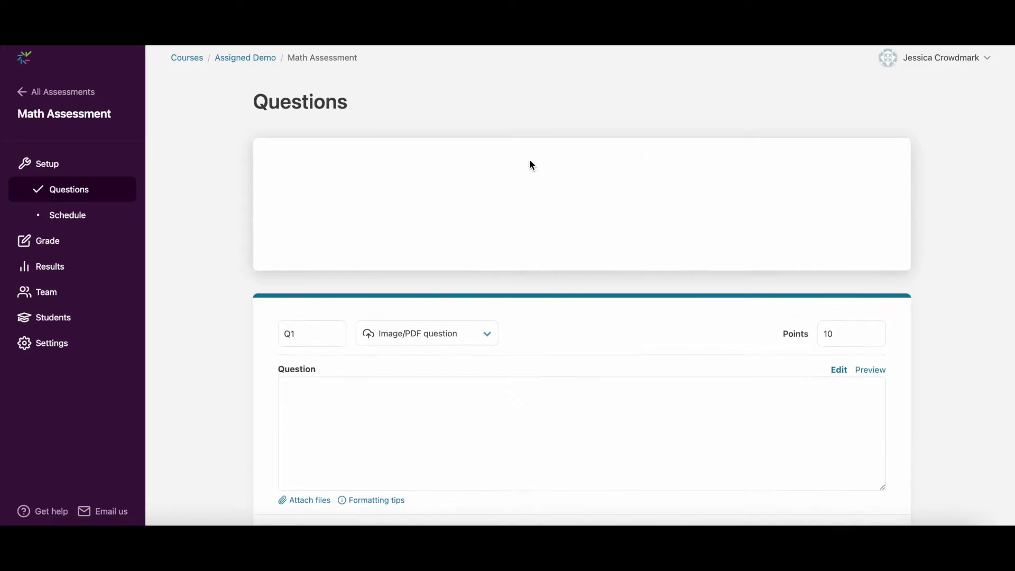
pyautogui.write('Please read each ques')
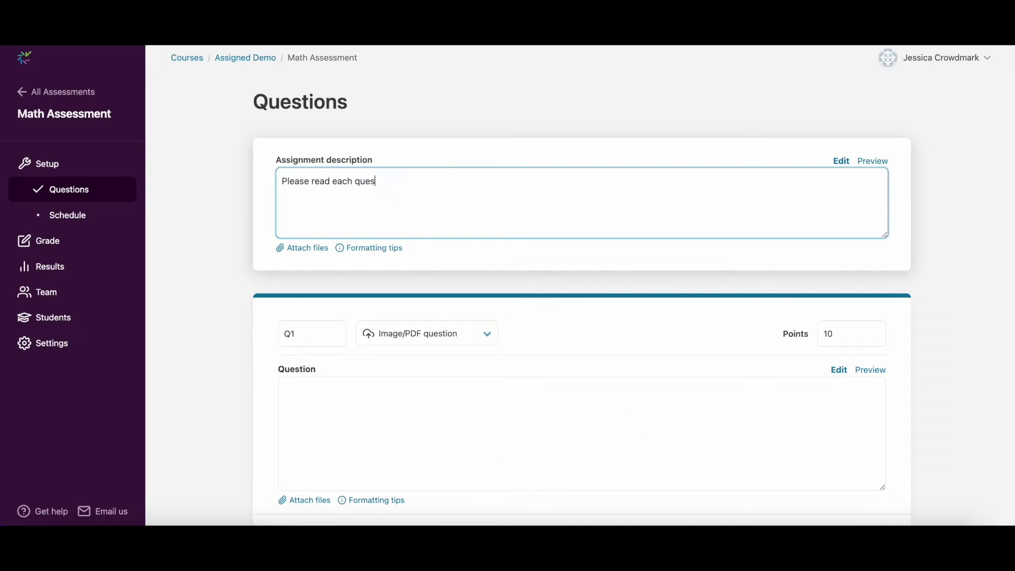
pyautogui.write('tion carefully.')
# Step: Examine the formatting tips and the first question's type choices, label and points
pyautogui.click(376, 248)
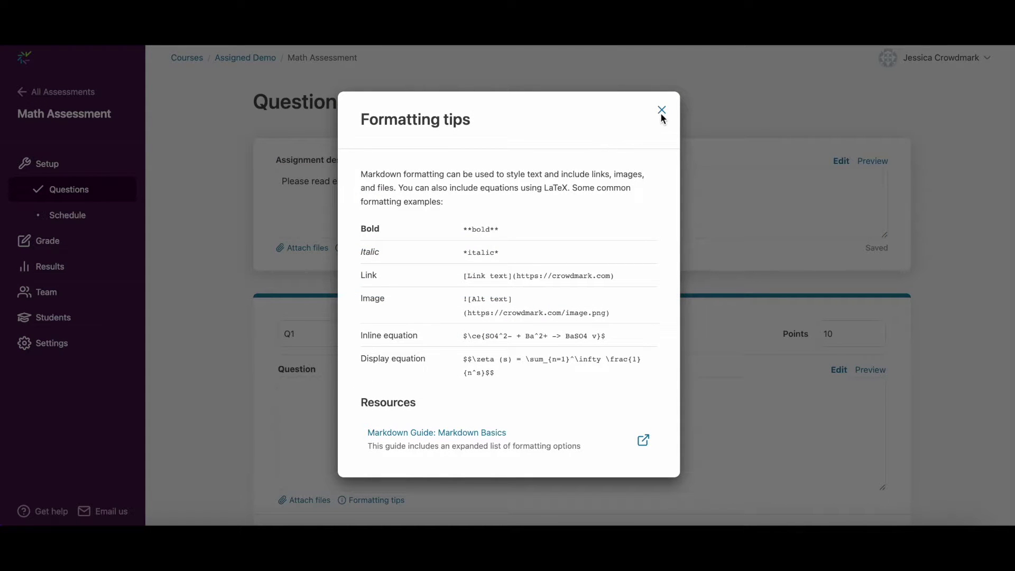
pyautogui.click(661, 111)
pyautogui.scroll(-4, 549, 271)
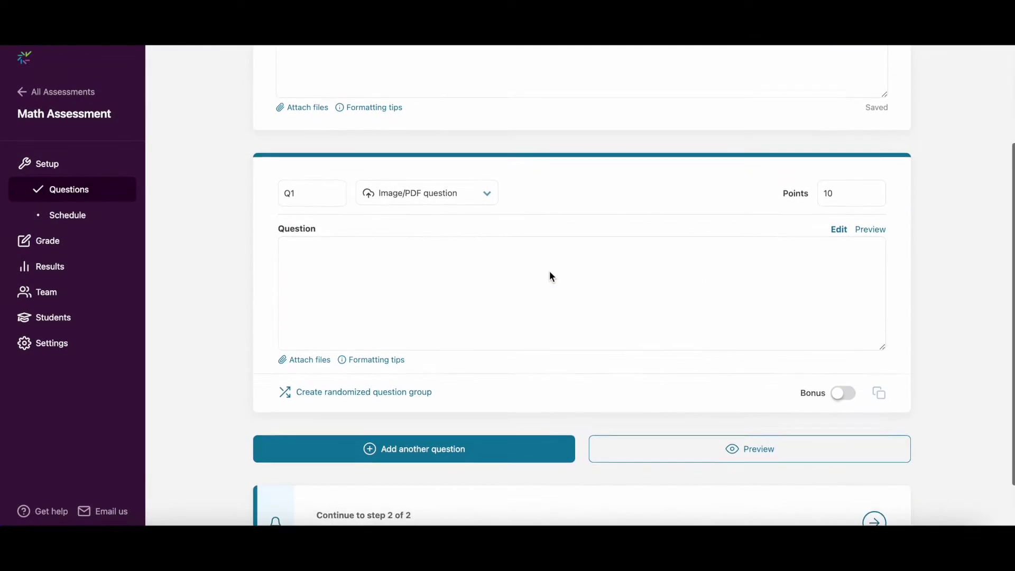
pyautogui.click(481, 161)
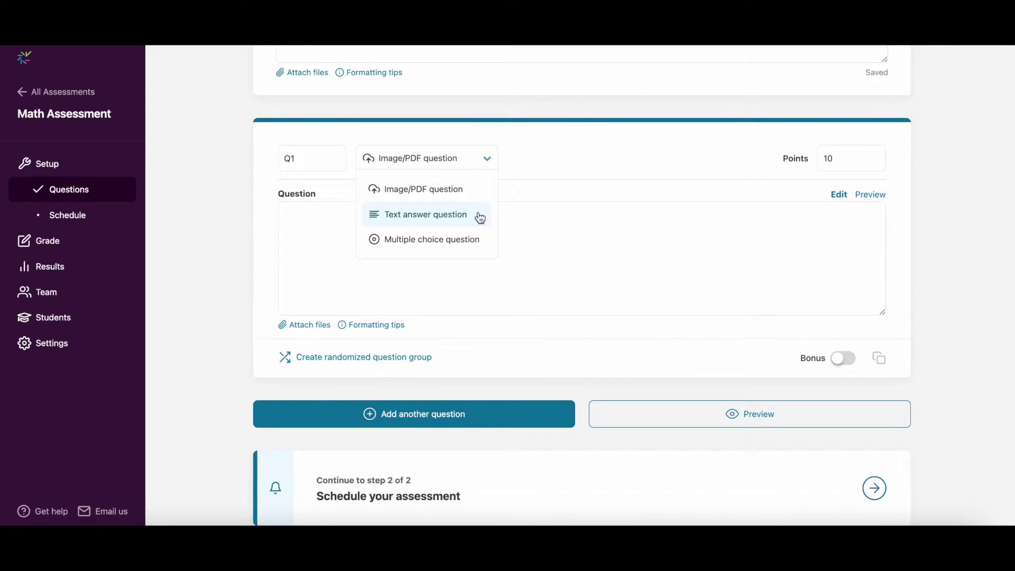
pyautogui.click(326, 159)
pyautogui.doubleClick(325, 158)
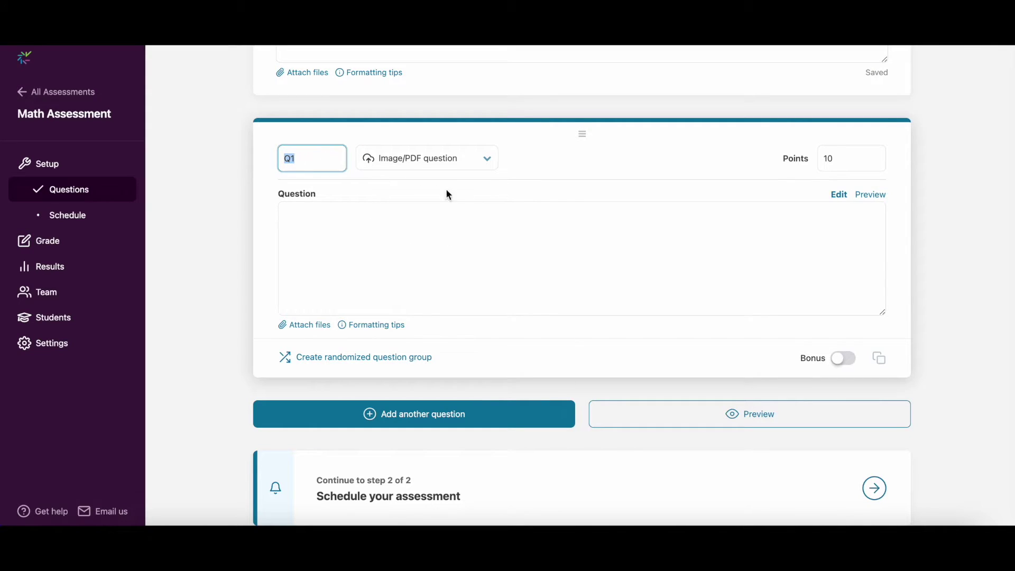
pyautogui.doubleClick(833, 161)
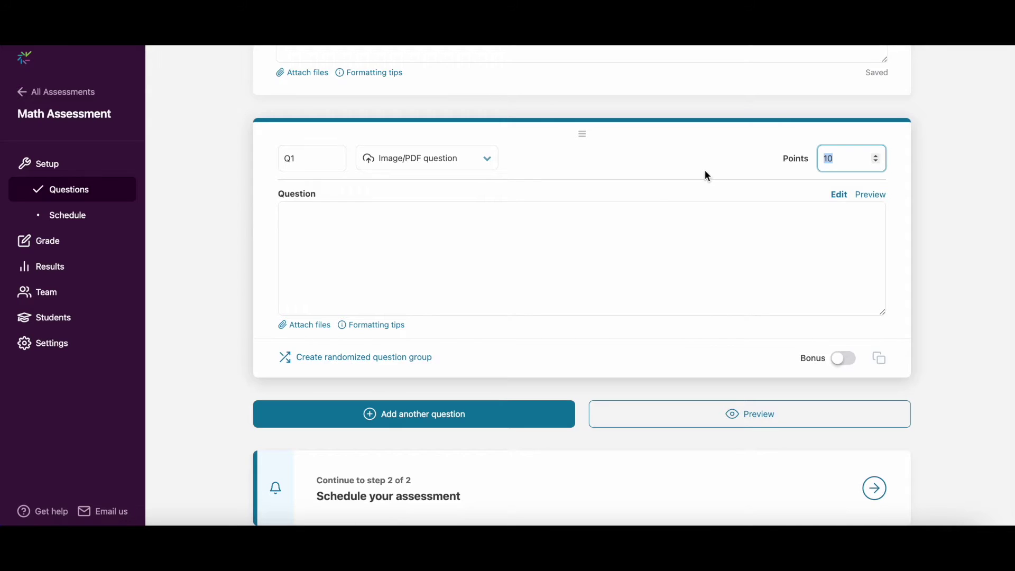
# Step: Enter $$\zeta (s) = \sum_{n=1}^\infty \frac{1}{n^s}$$ as the first question's text and preview it
pyautogui.click(668, 217)
pyautogui.write('$$\\zeta (s) = \\sum_{n=1}^\\infty \\frac{1}{n^s}$$')
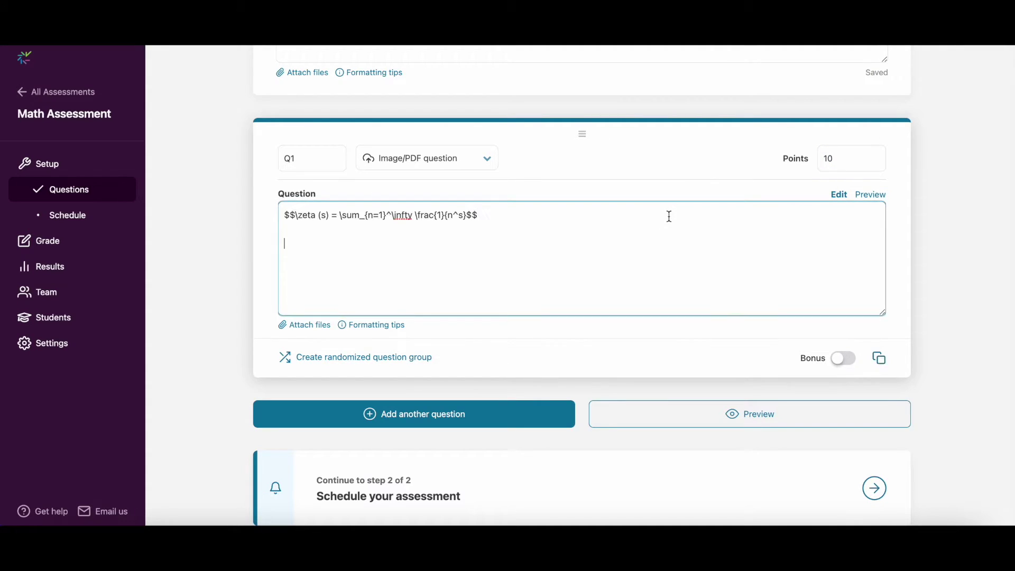
pyautogui.click(875, 200)
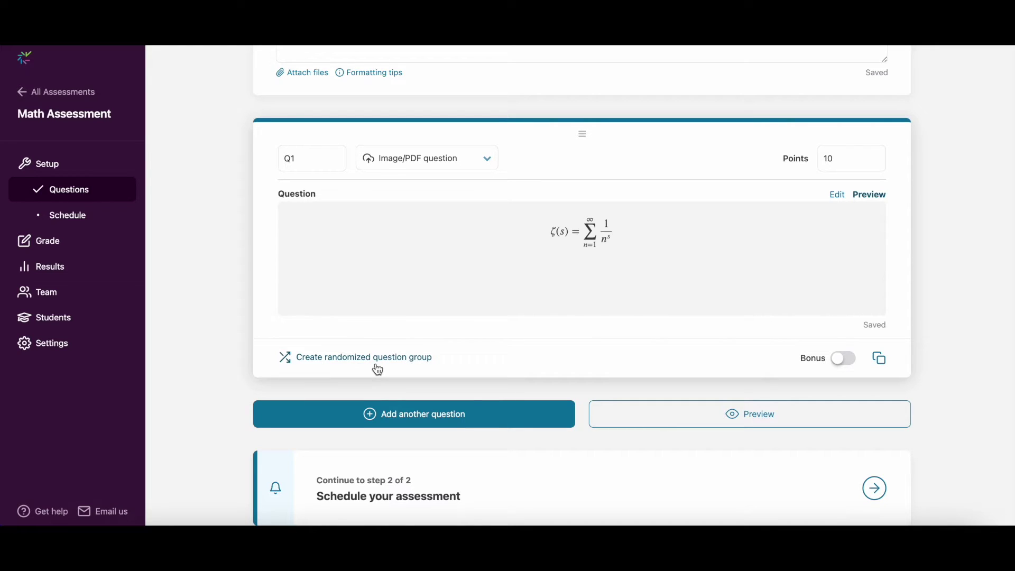
# Step: Add a second, text answer question: "Describe the process taken to answer the following: $$\ce{SO4^2- + Ba^2+ -> BaSO4 v}$$"
pyautogui.click(465, 413)
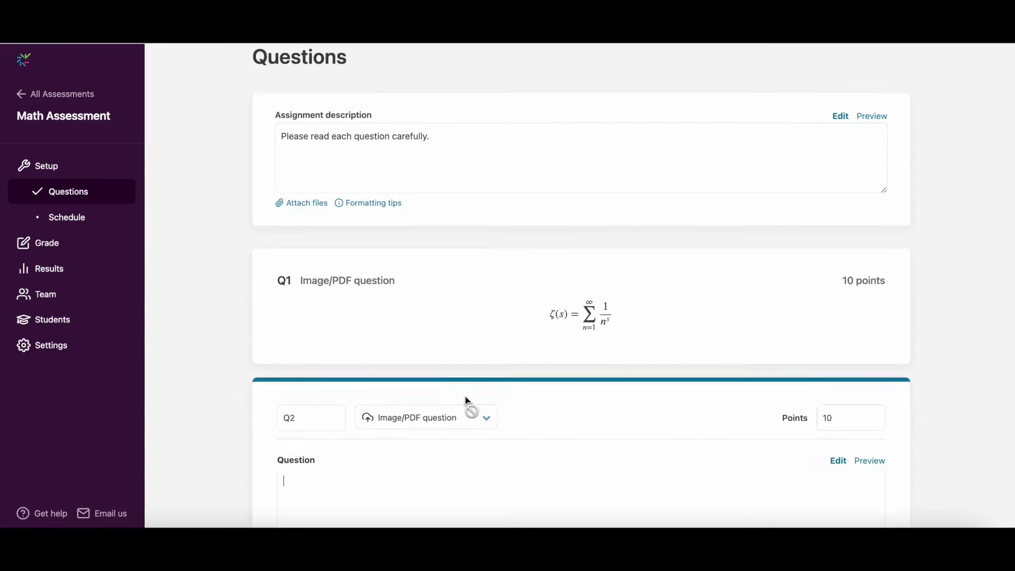
pyautogui.click(478, 140)
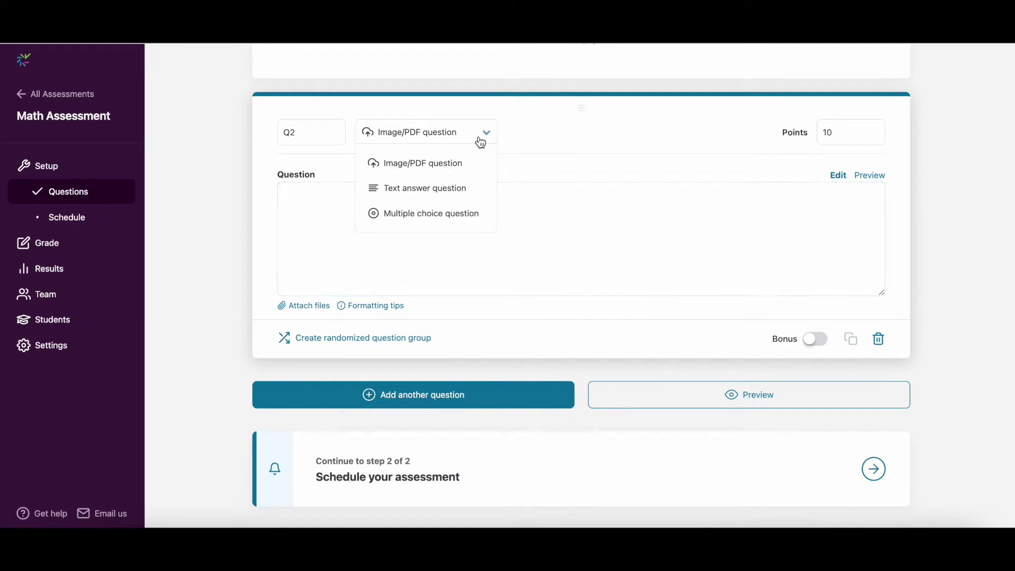
pyautogui.click(440, 190)
pyautogui.click(438, 191)
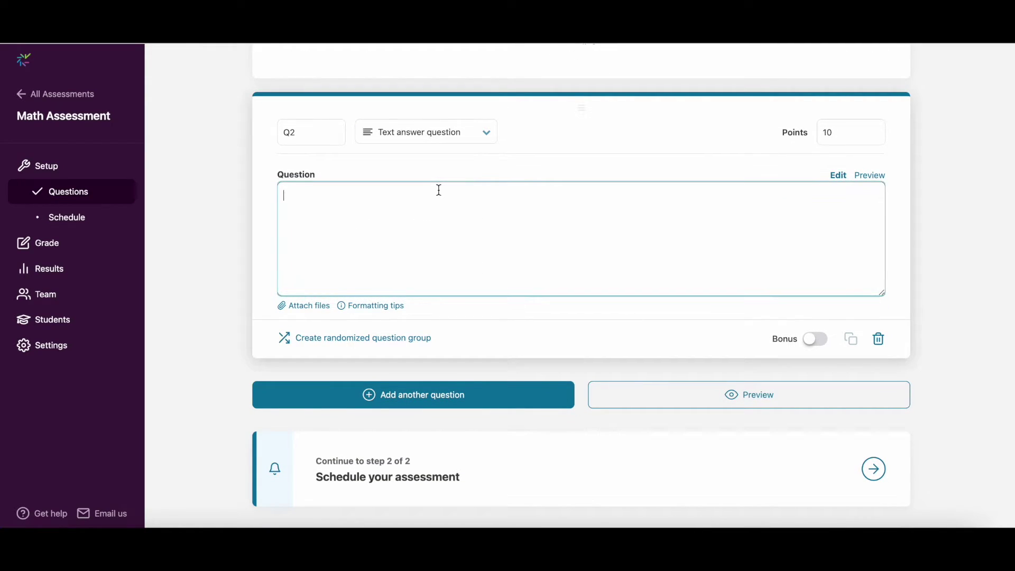
pyautogui.write('Describe the process taken to answer the following: $$\\ce{SO4^2- + Ba^2+ -> BaSO4 v}$$')
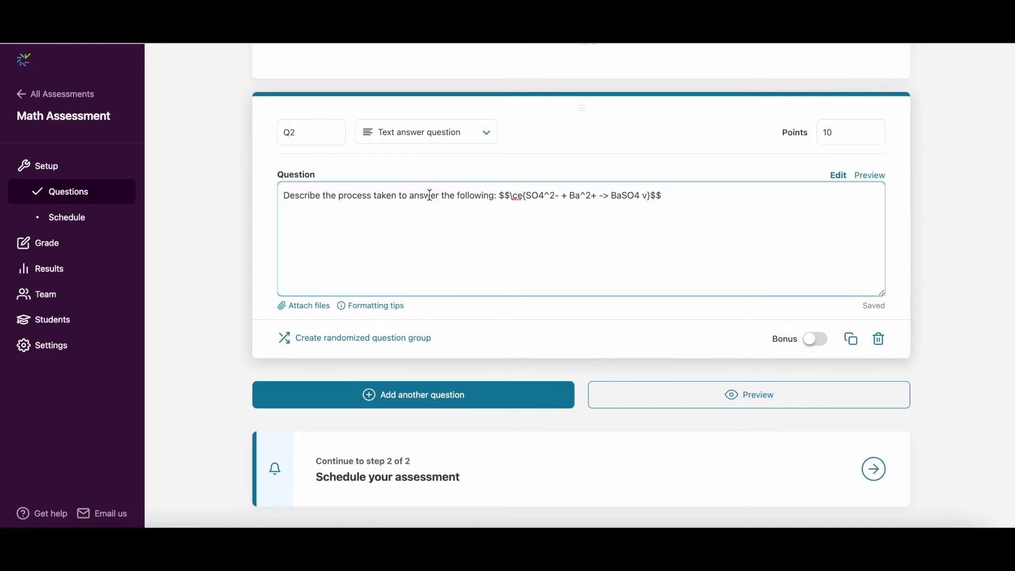
# Step: Attach the image Equation Cheat Sheet.png to the second question and preview the question
pyautogui.click(317, 305)
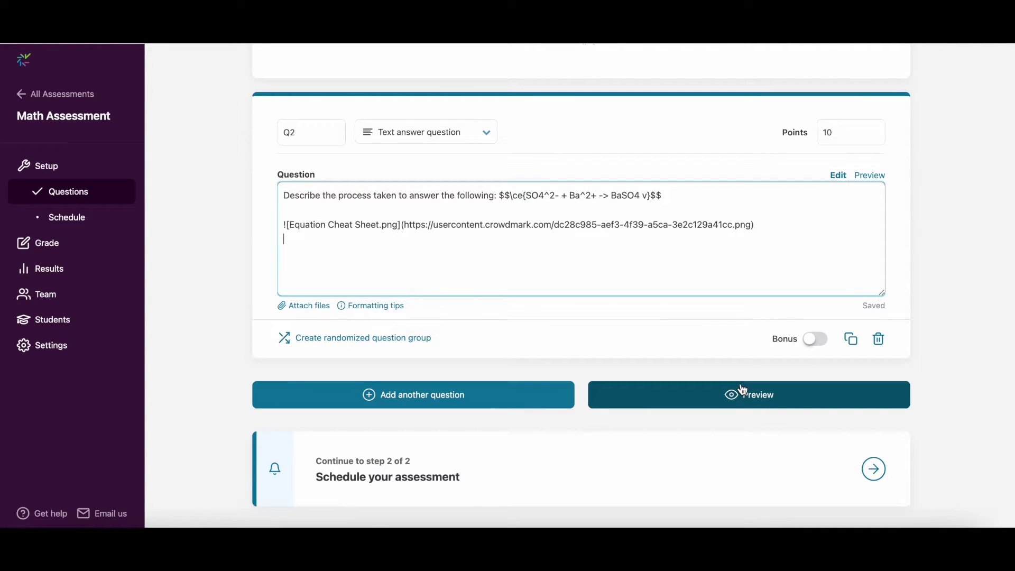
pyautogui.click(877, 176)
pyautogui.scroll(-9, 880, 183)
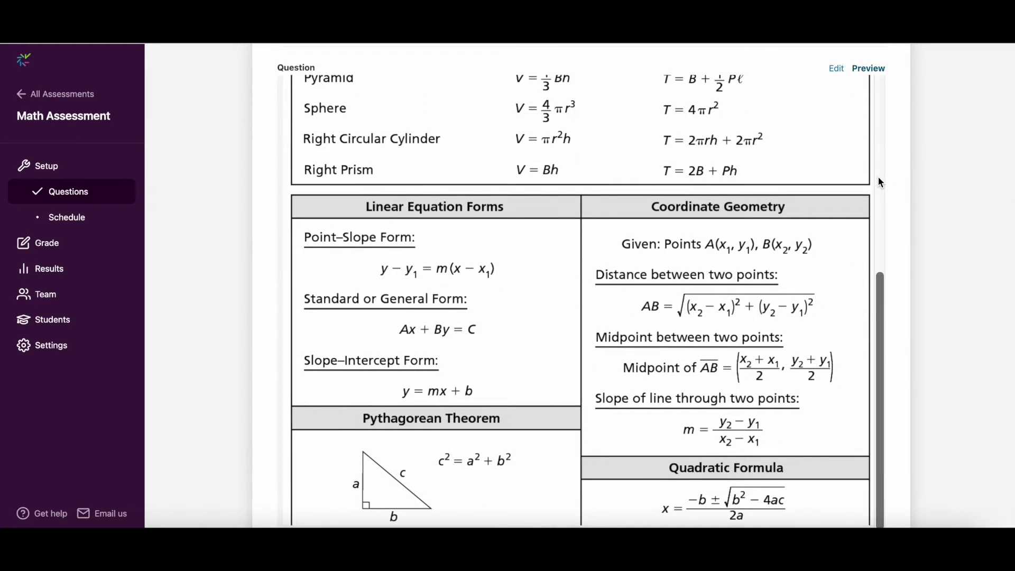
pyautogui.scroll(-5, 917, 283)
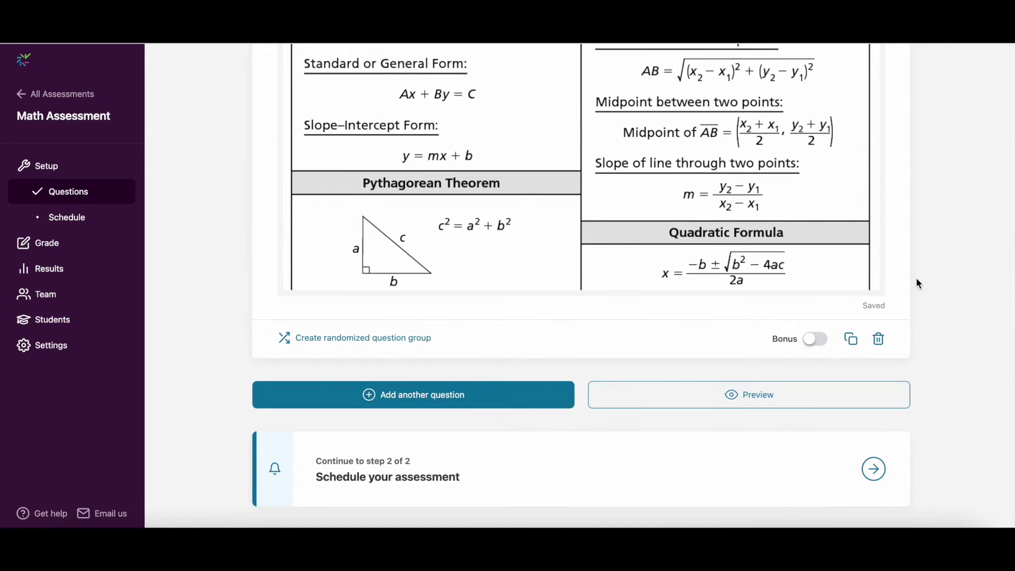
# Step: Add a third question as a multiple choice question with the text "Select the correct response:"
pyautogui.click(481, 391)
pyautogui.scroll(5, 479, 389)
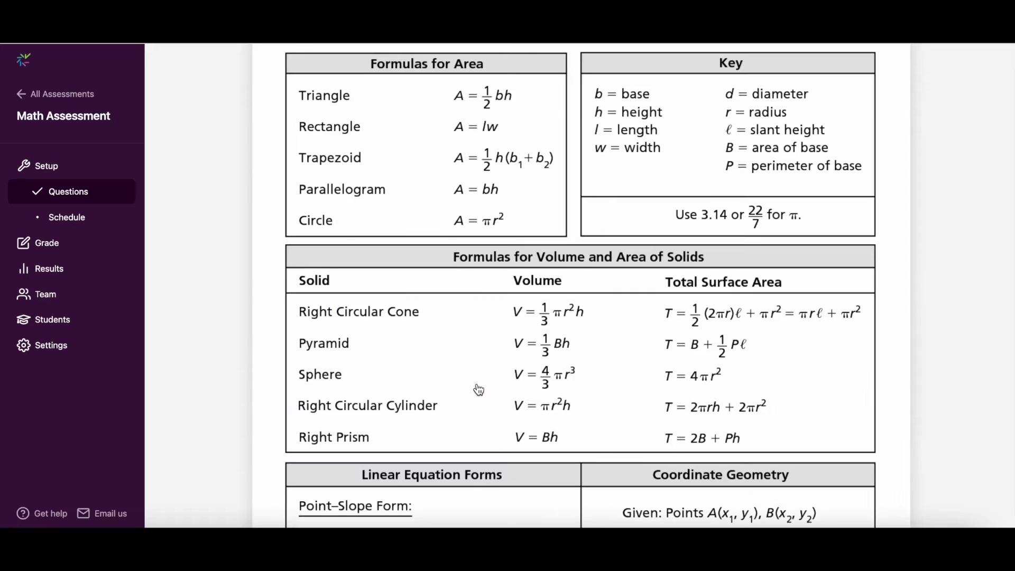
pyautogui.scroll(-5, 478, 389)
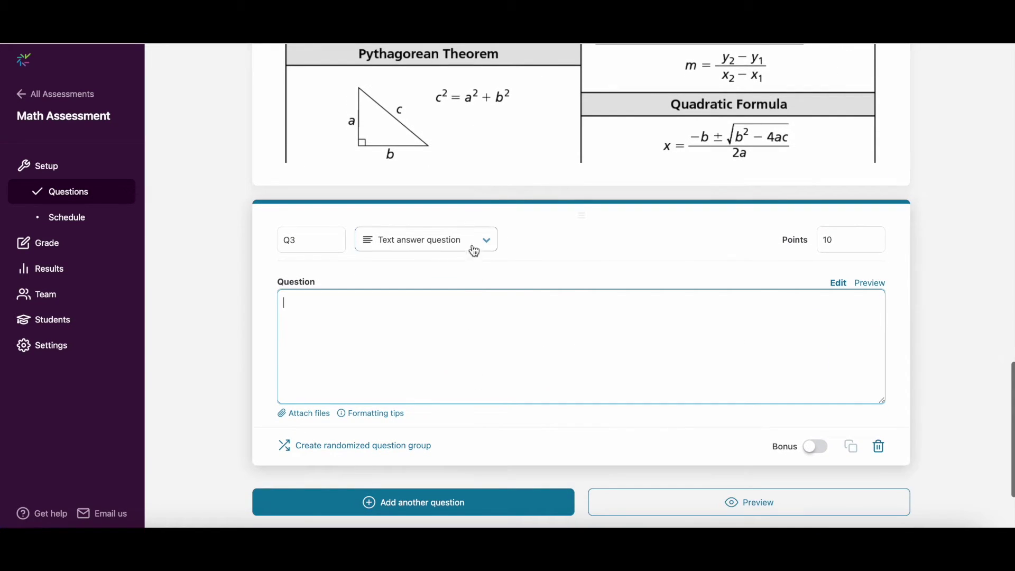
pyautogui.click(474, 247)
pyautogui.click(452, 321)
pyautogui.click(430, 311)
pyautogui.write('Select the correct response')
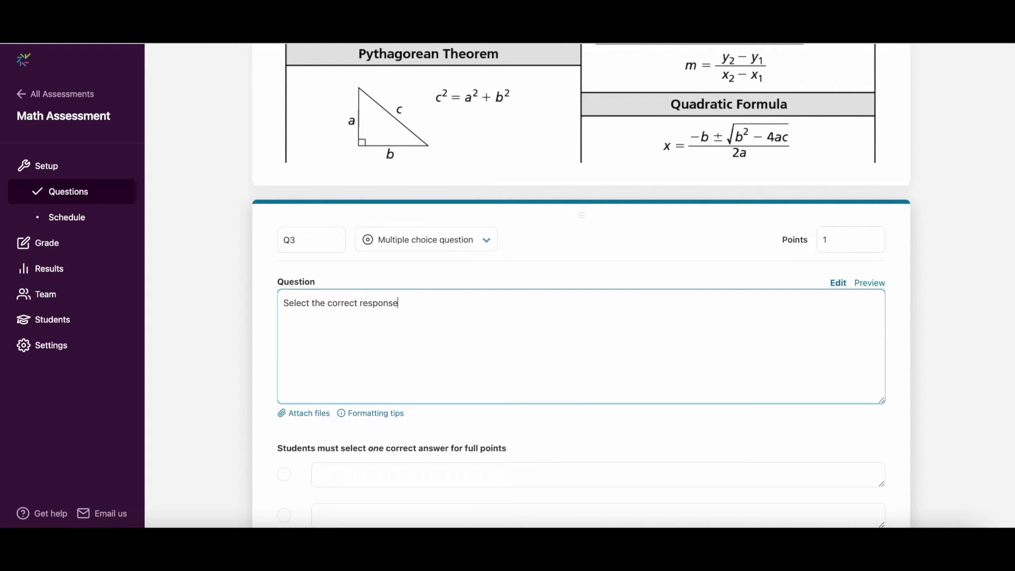
pyautogui.write(':')
# Step: Enter A, B and C as the third question's answer options and mark B as correct
pyautogui.scroll(-4, 392, 281)
pyautogui.click(390, 264)
pyautogui.write('A')
pyautogui.click(387, 315)
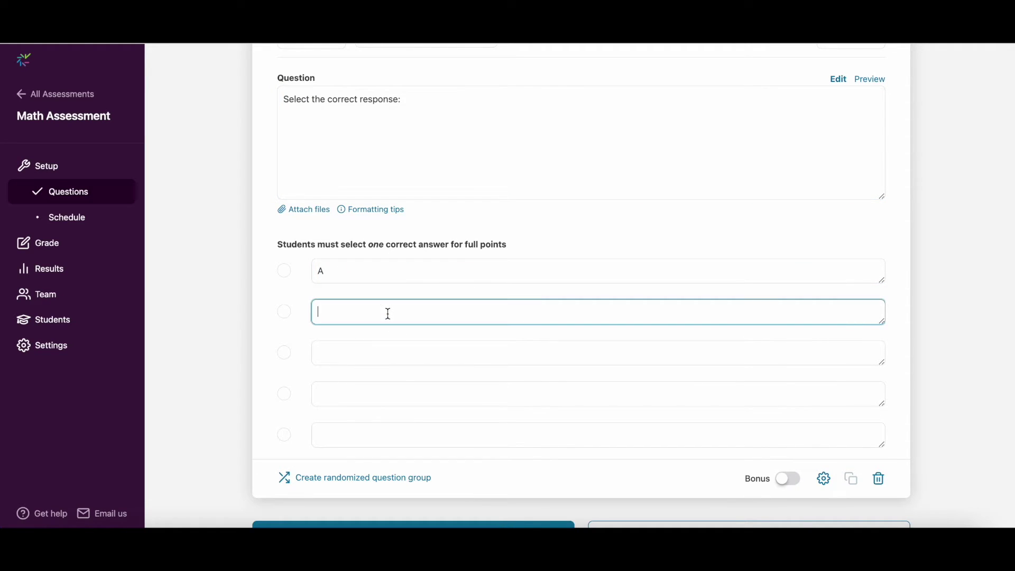
pyautogui.write('B')
pyautogui.click(371, 348)
pyautogui.write('C')
pyautogui.click(284, 312)
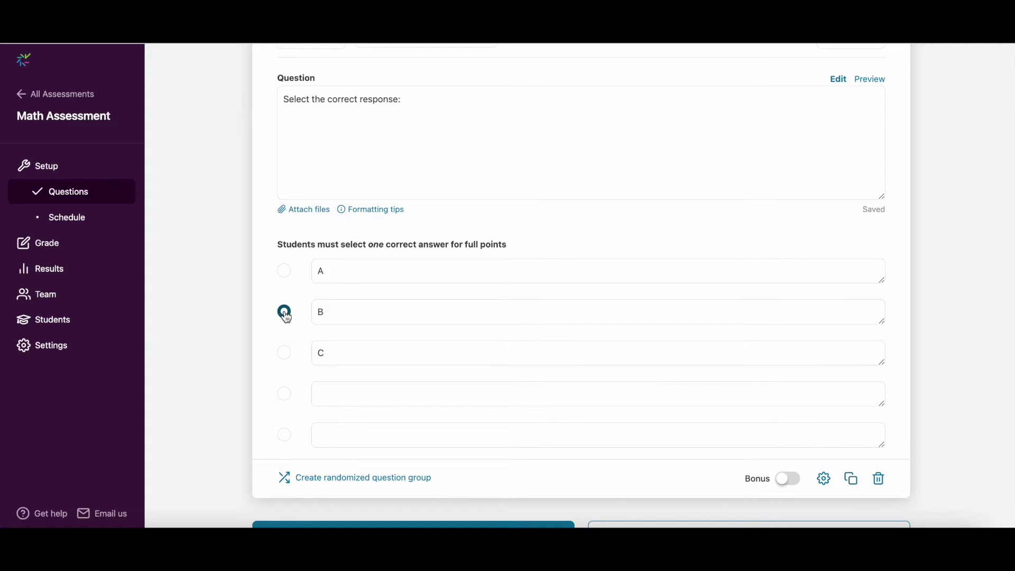
# Step: Create a randomized question group from the third question, with a second version listing C, B, A and B marked correct
pyautogui.click(385, 479)
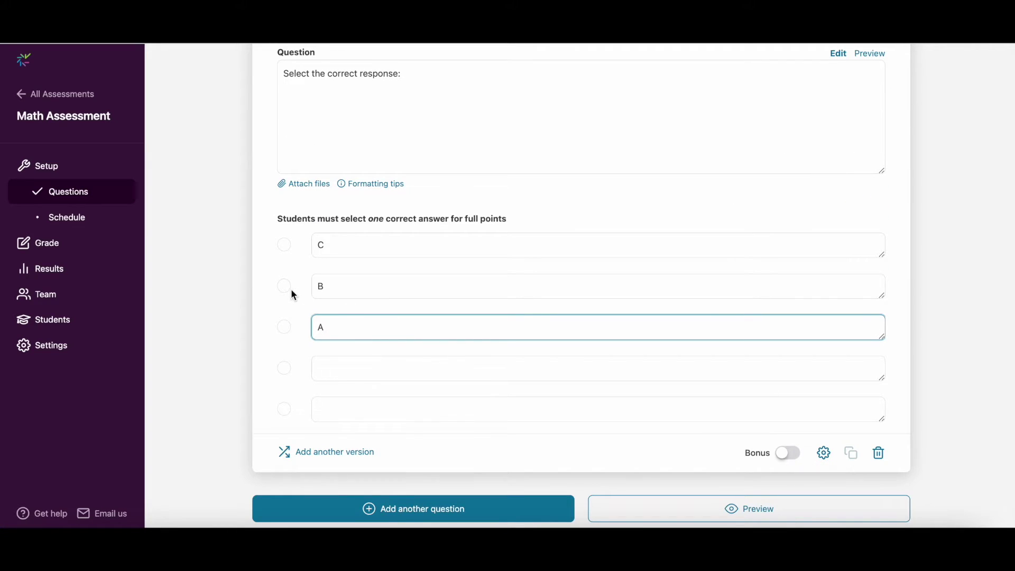
pyautogui.click(285, 288)
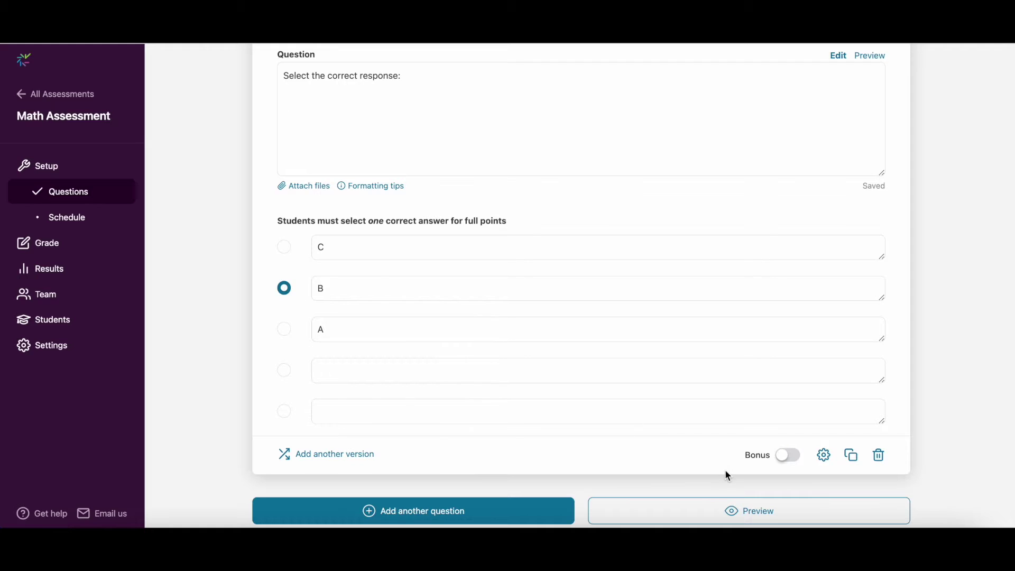
# Step: Review the multiple choice settings for incorrect response points and multiple correct answers, then close them without saving
pyautogui.click(824, 456)
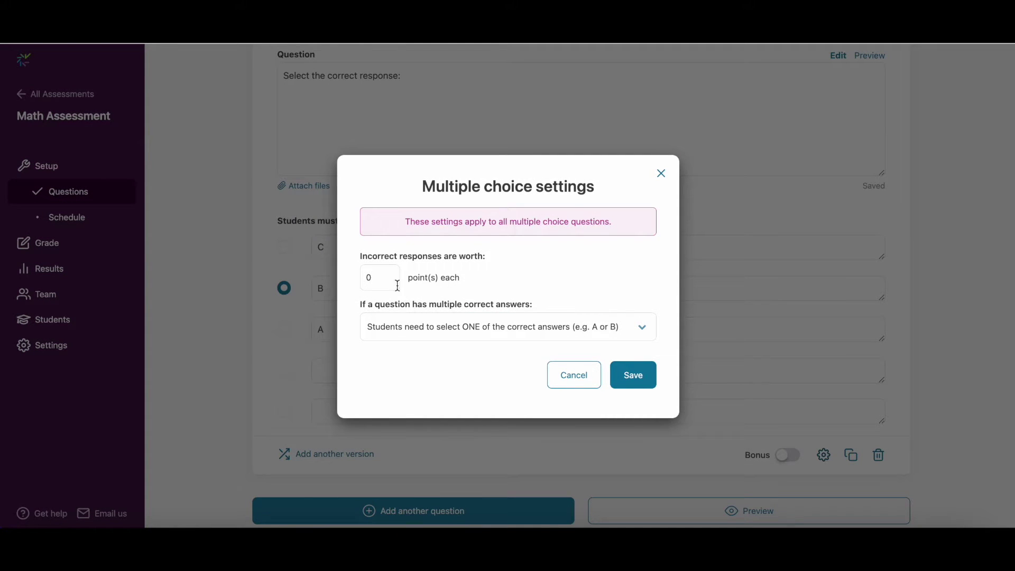
pyautogui.doubleClick(371, 278)
pyautogui.click(502, 328)
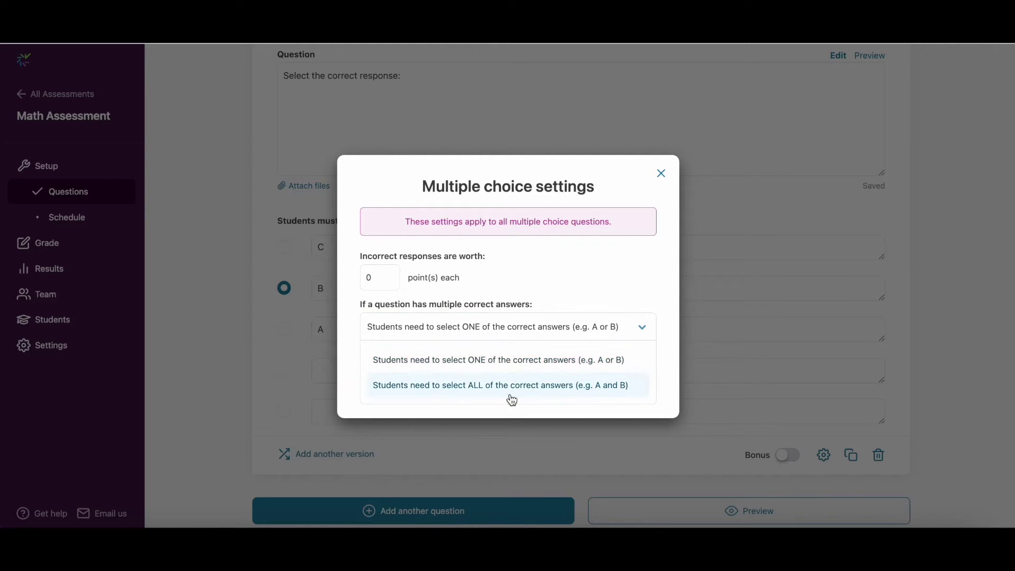
pyautogui.click(638, 277)
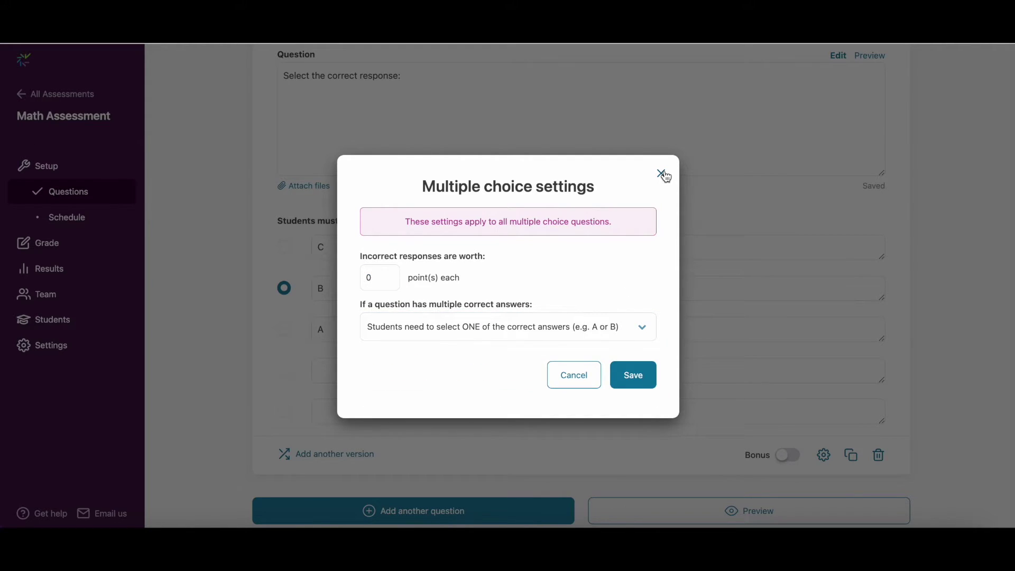
pyautogui.click(661, 174)
# Step: Preview the whole assessment as students see it, checking all three questions, and return to the question editor
pyautogui.scroll(-2, 638, 285)
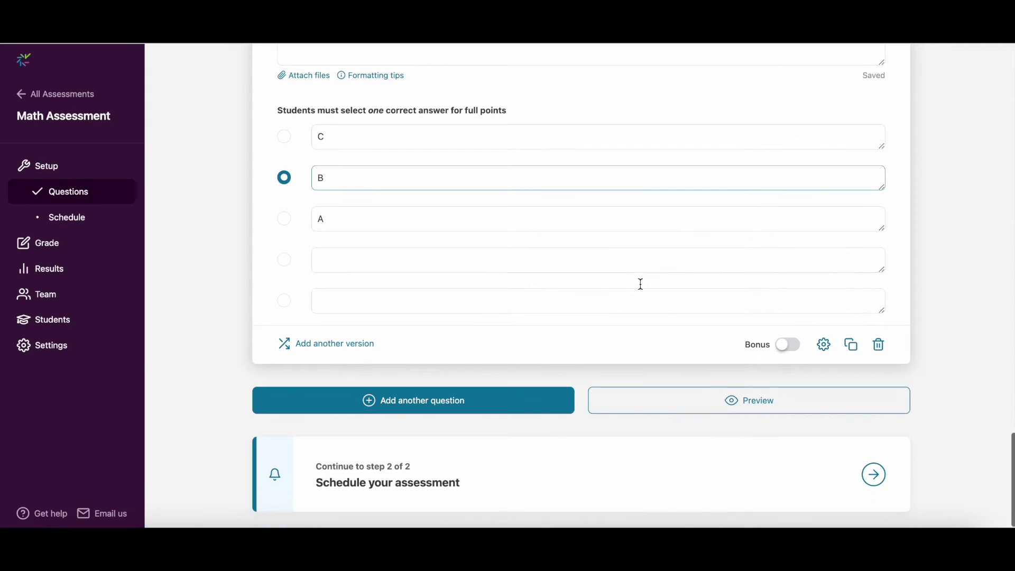
pyautogui.click(702, 397)
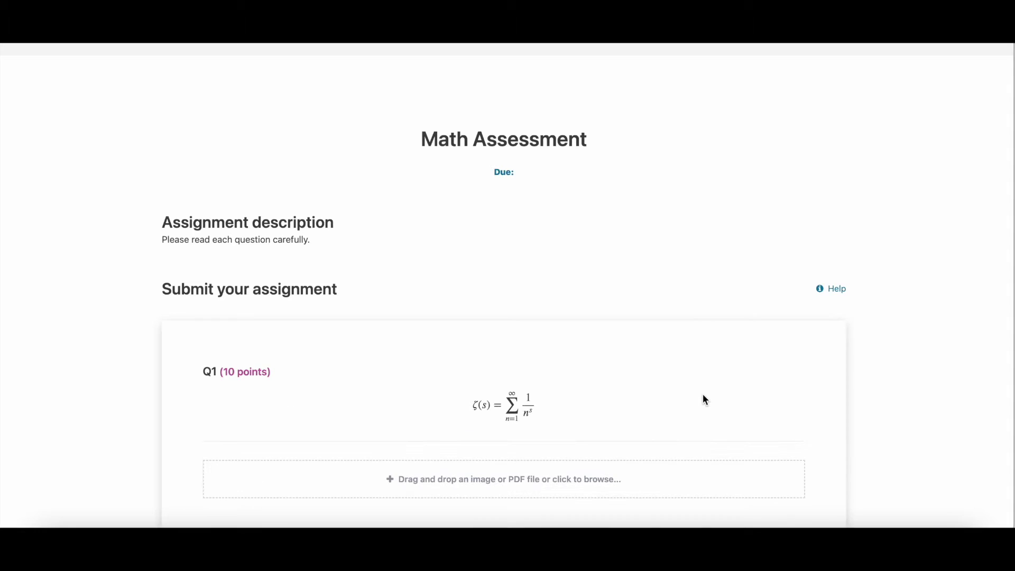
pyautogui.scroll(-10, 840, 225)
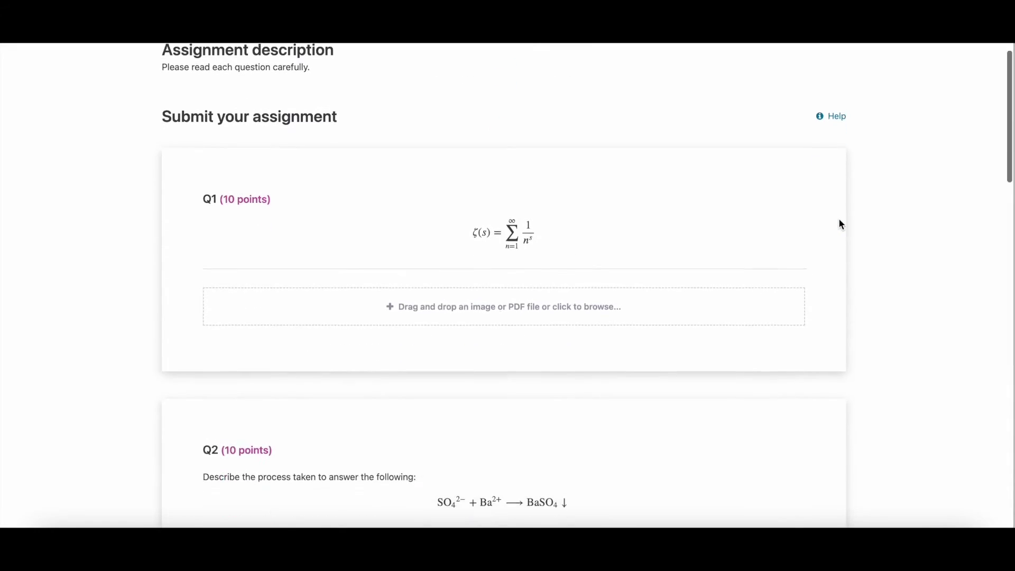
pyautogui.scroll(-12, 869, 285)
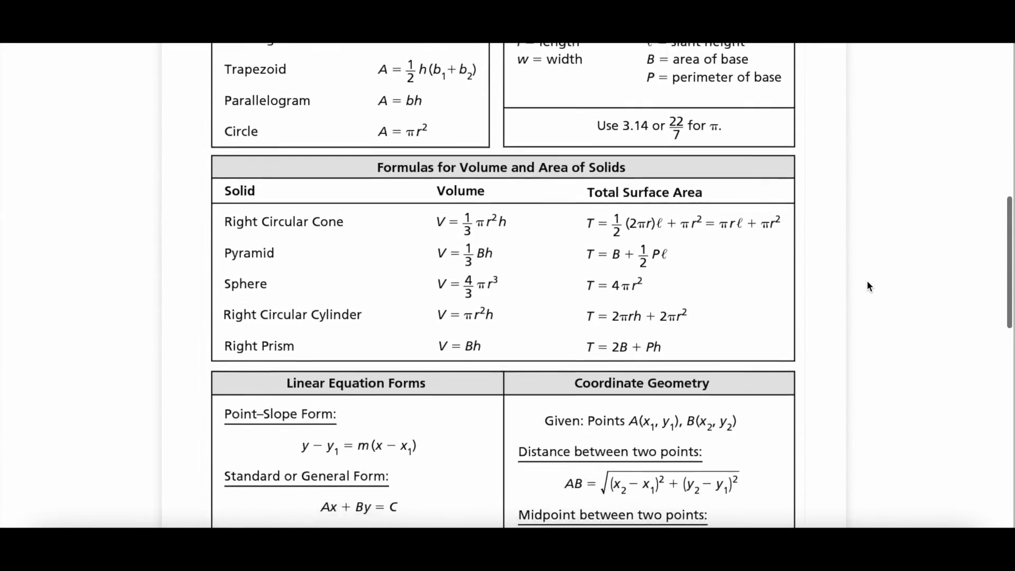
pyautogui.scroll(-8, 867, 281)
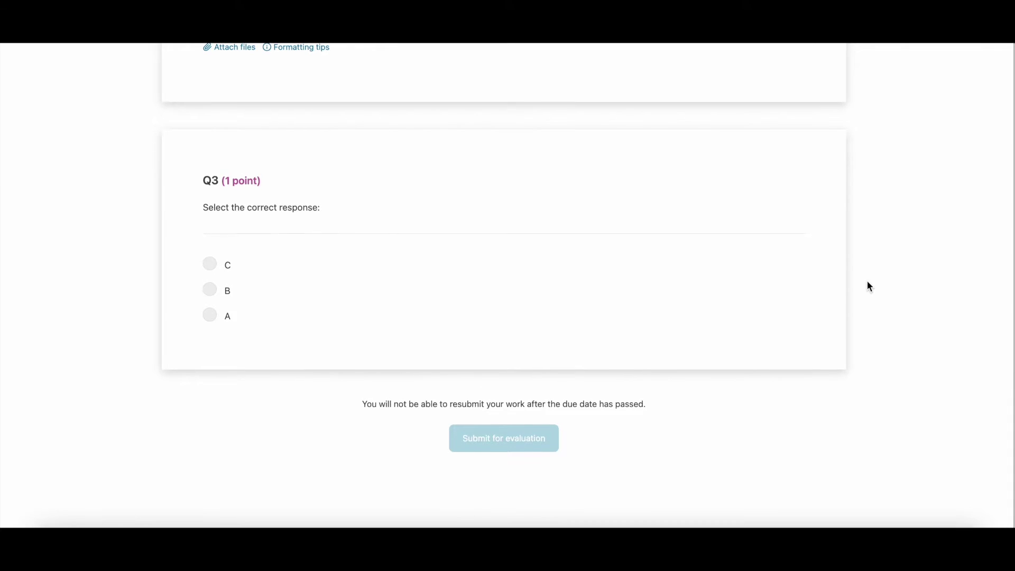
pyautogui.scroll(8, 868, 286)
pyautogui.scroll(20, 866, 280)
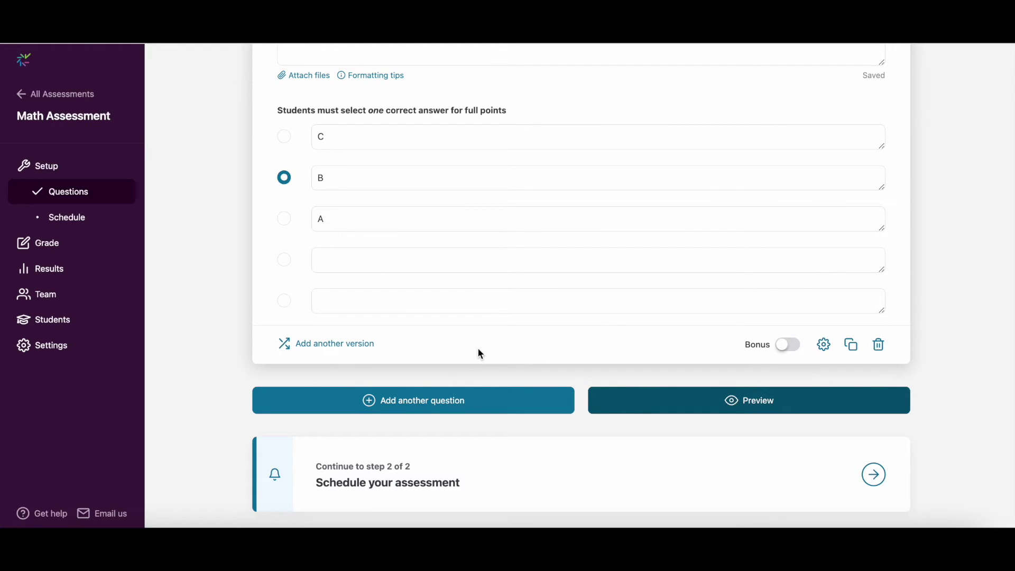
# Step: Go to the assessment's schedule, keep scheduled distribution, and set the start to March 31, 2023 at 12:00 pm
pyautogui.click(585, 472)
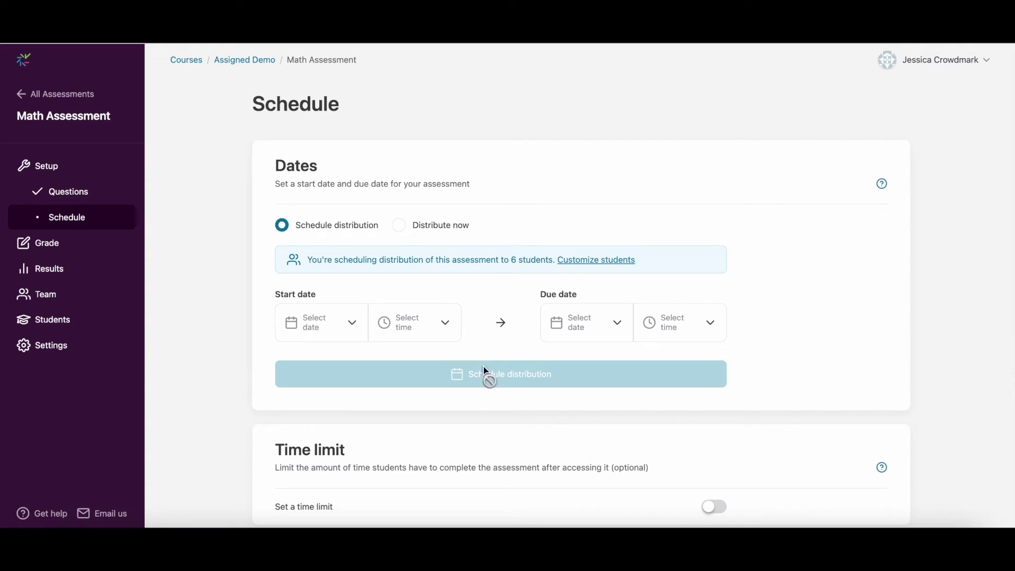
pyautogui.click(400, 232)
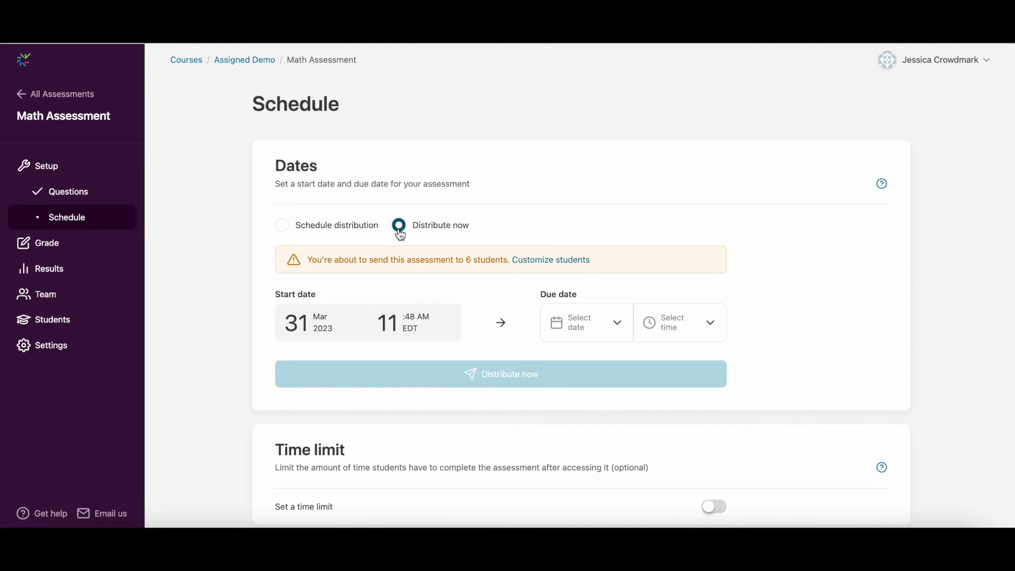
pyautogui.click(283, 227)
pyautogui.click(350, 325)
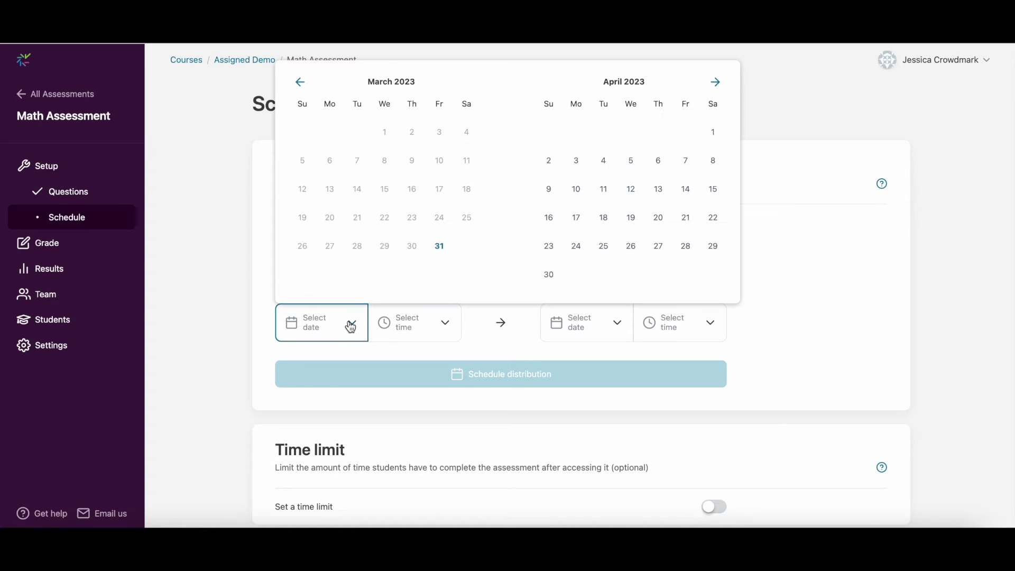
pyautogui.click(437, 251)
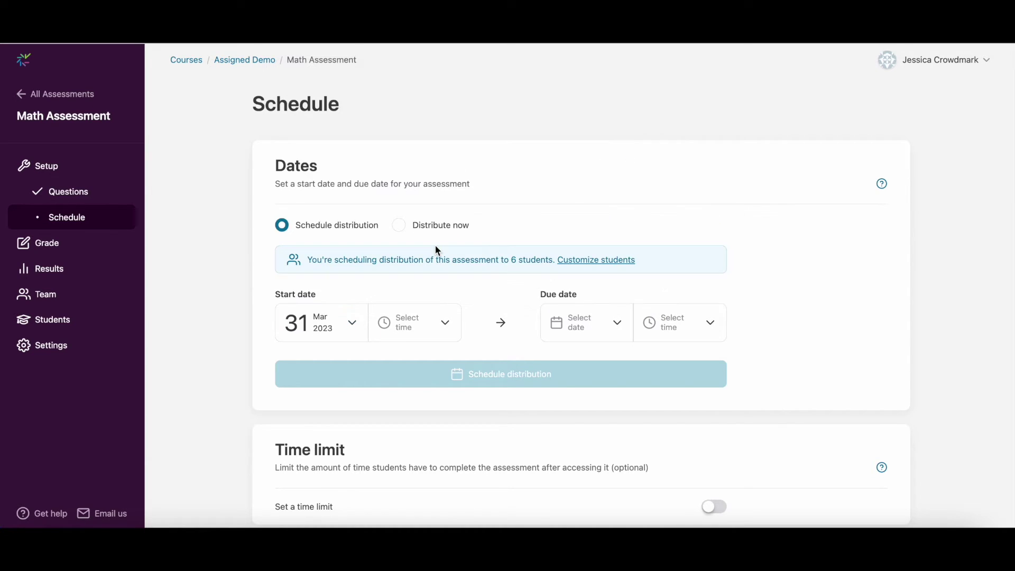
pyautogui.click(437, 332)
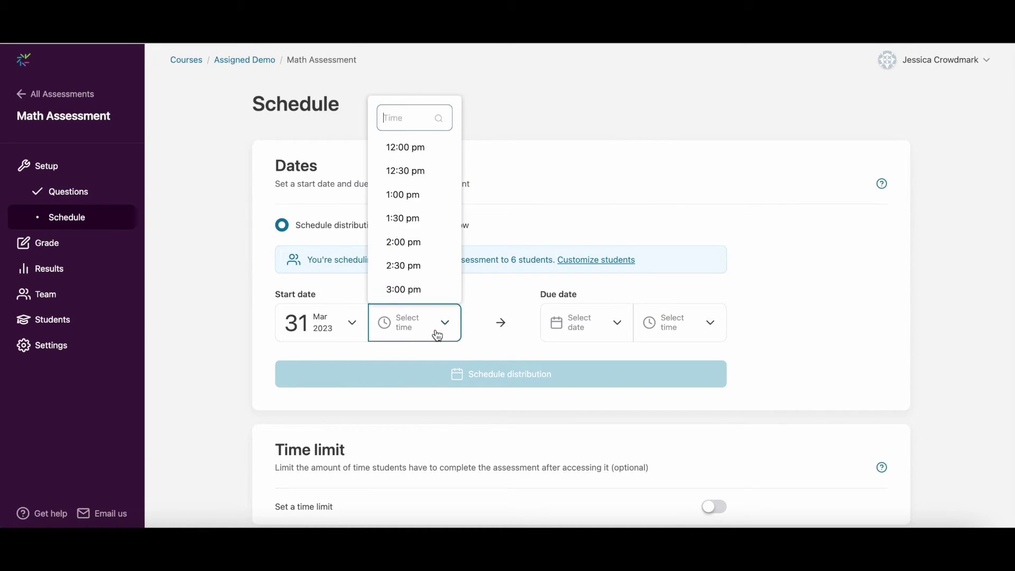
pyautogui.click(434, 153)
# Step: Set the assessment's due date to April 9, 2023 at 12:00 am
pyautogui.click(592, 344)
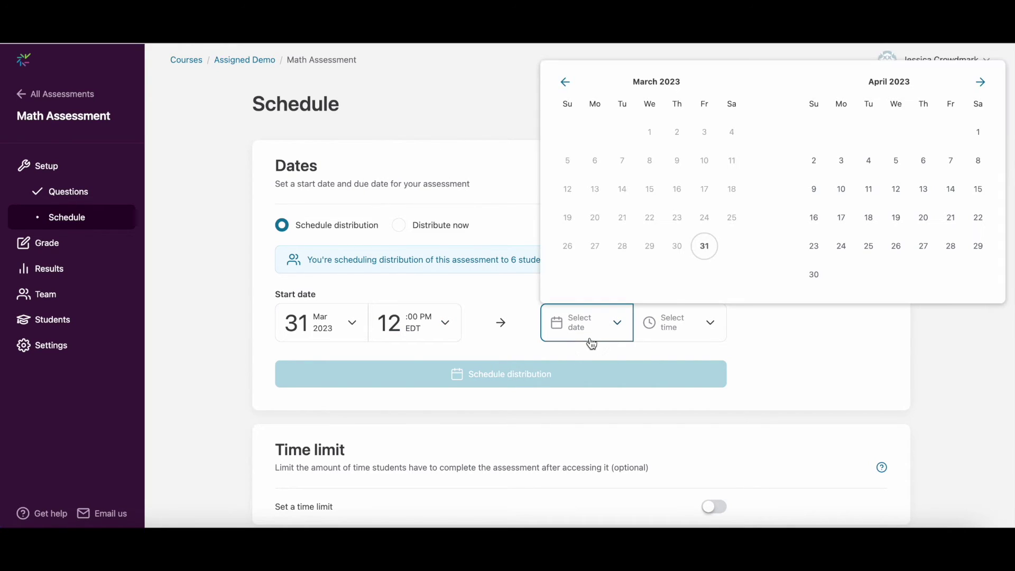
pyautogui.click(812, 189)
pyautogui.click(702, 320)
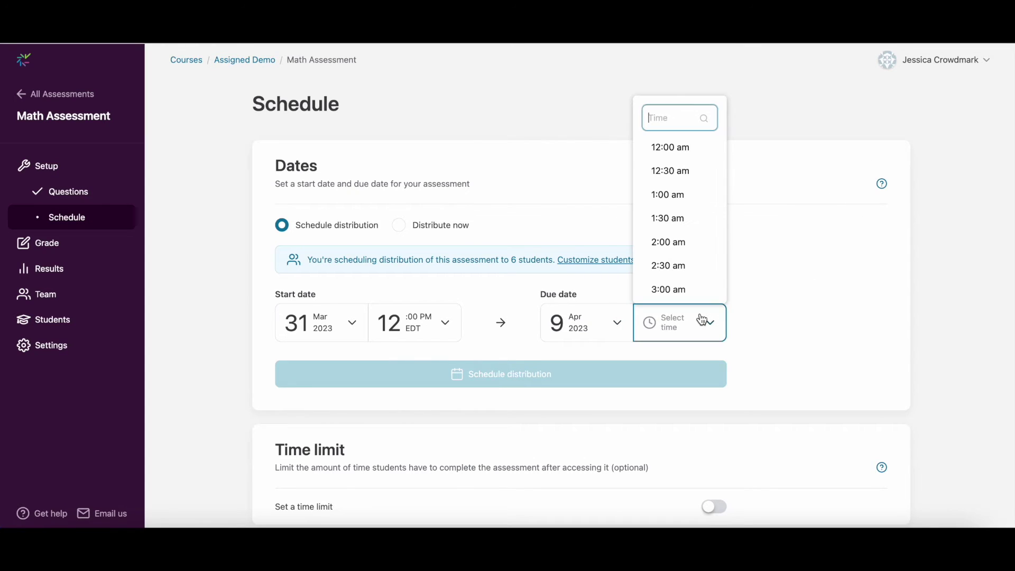
pyautogui.click(691, 148)
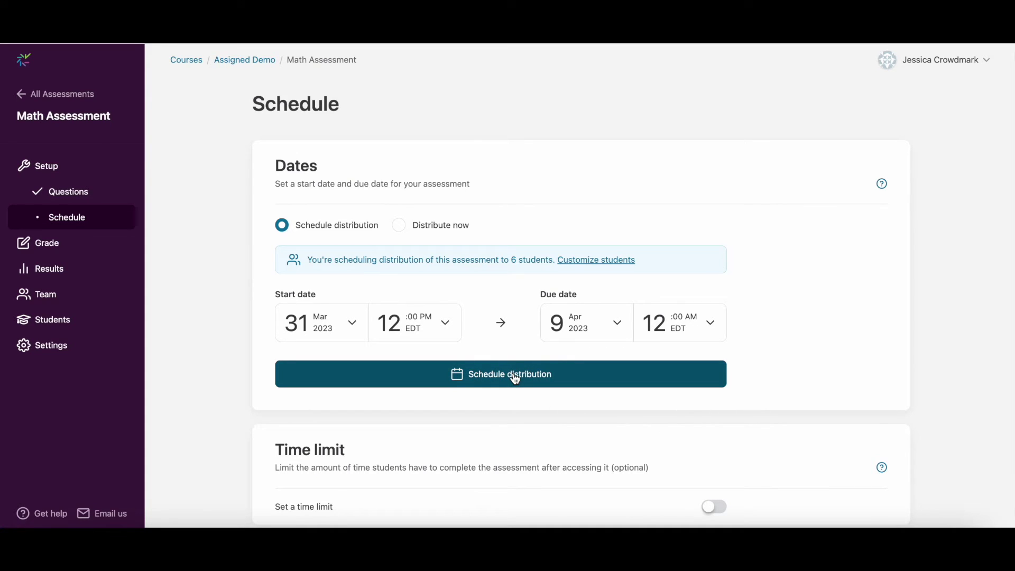
# Step: Turn on the time limit and save a custom limit of 5 minutes
pyautogui.scroll(-4, 515, 379)
pyautogui.click(718, 316)
pyautogui.click(701, 352)
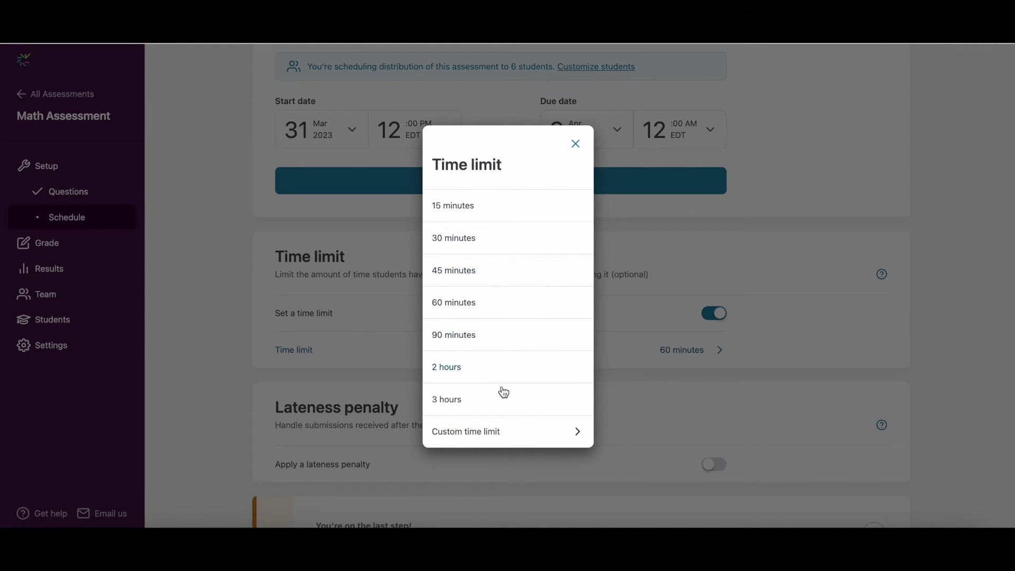
pyautogui.click(506, 433)
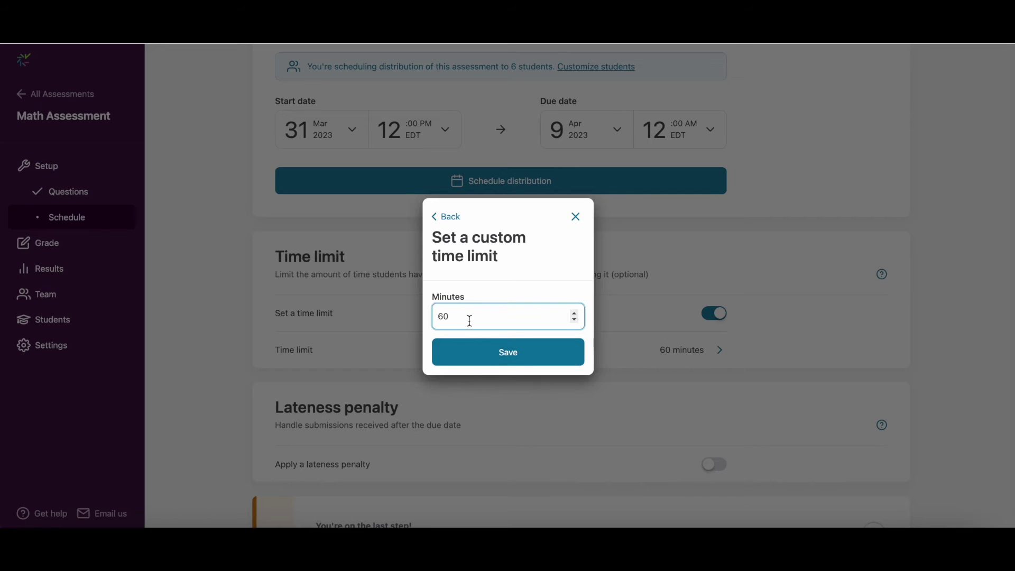
pyautogui.press('BackSpace')
pyautogui.write('5')
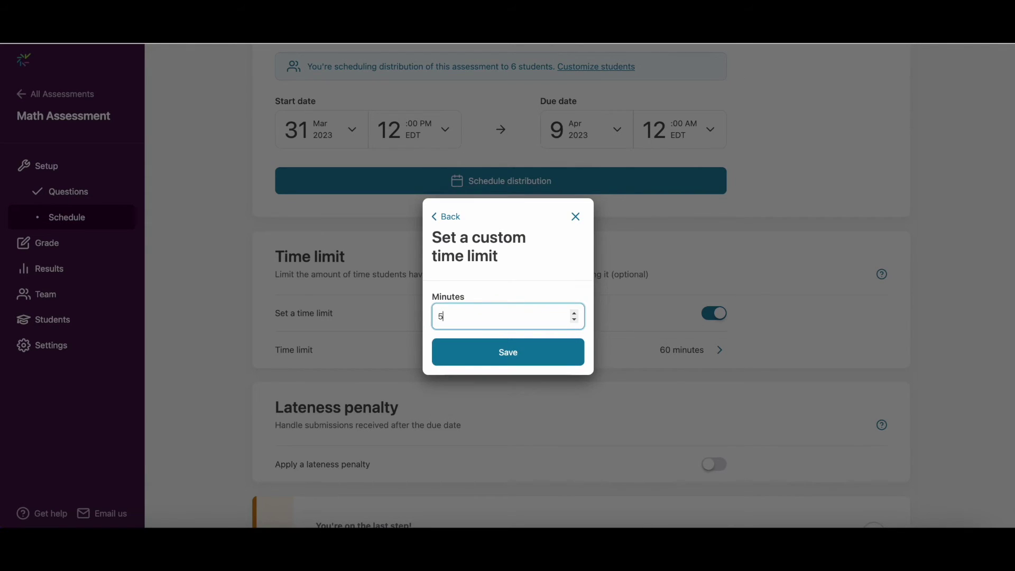
pyautogui.click(507, 352)
# Step: Apply a lateness penalty of 25% deducted per hour and save it
pyautogui.scroll(-2, 505, 352)
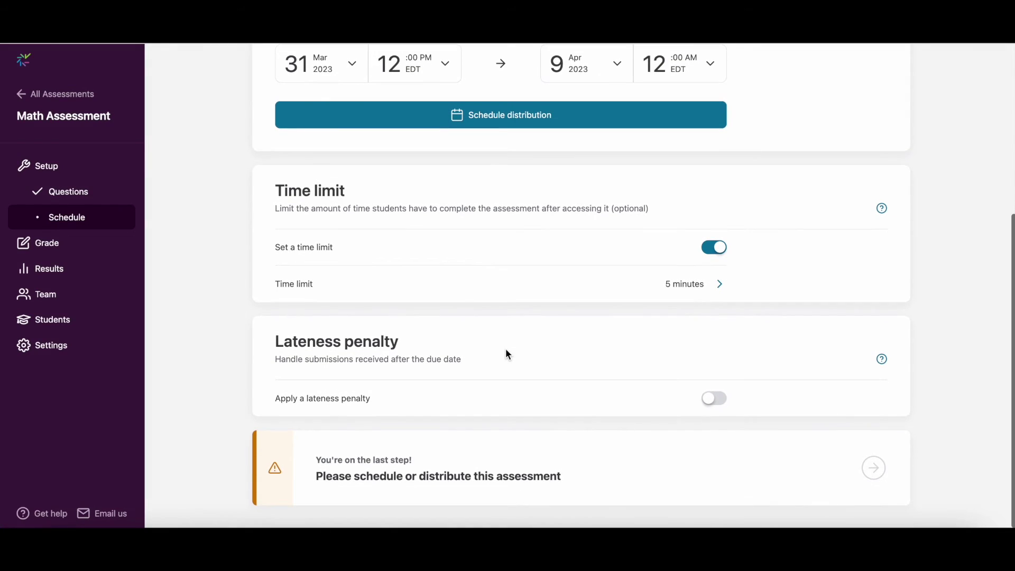
pyautogui.click(712, 411)
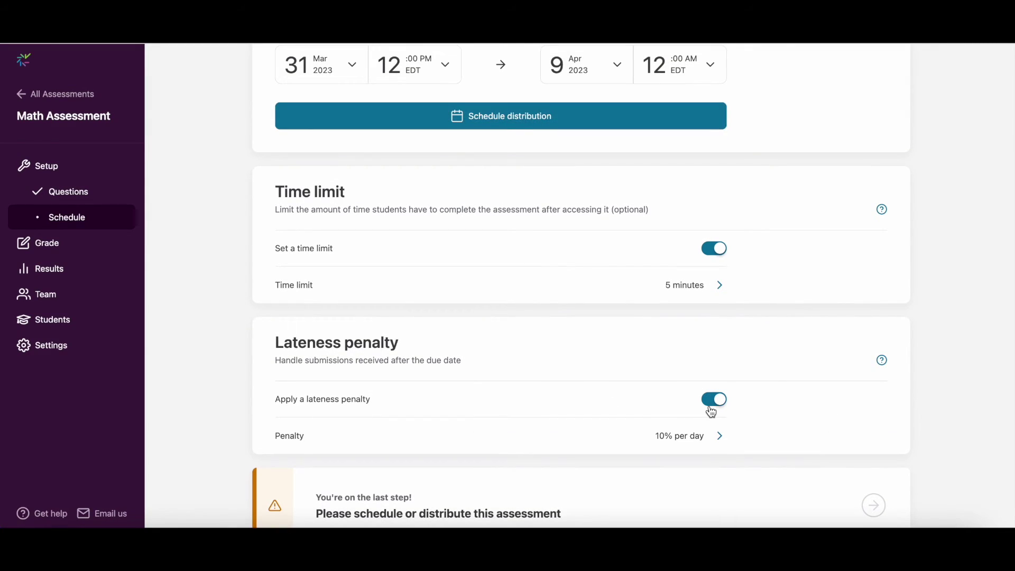
pyautogui.click(643, 439)
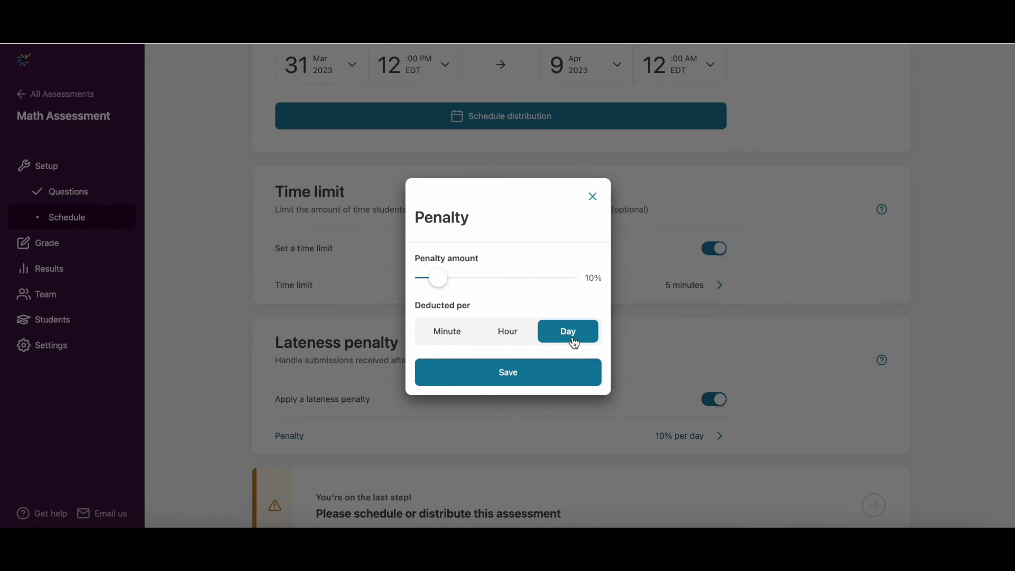
pyautogui.click(508, 340)
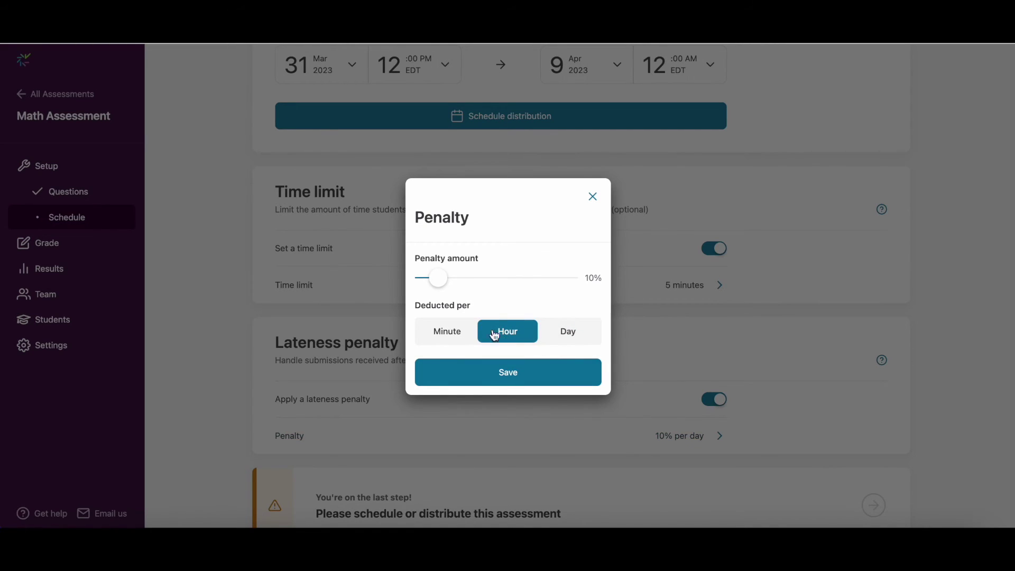
pyautogui.click(437, 278)
pyautogui.moveTo(438, 278); pyautogui.dragTo(462, 277)
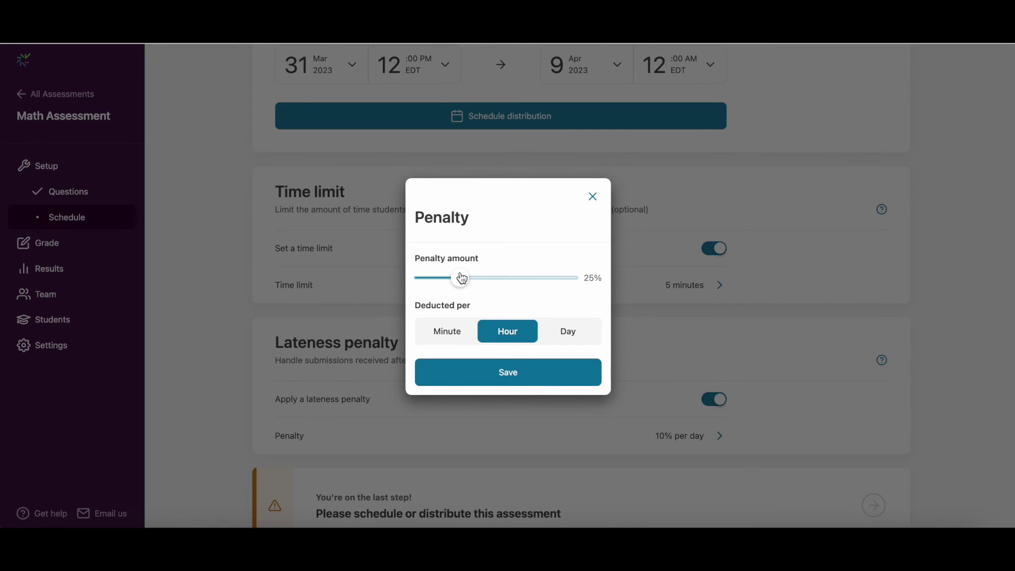
pyautogui.click(514, 377)
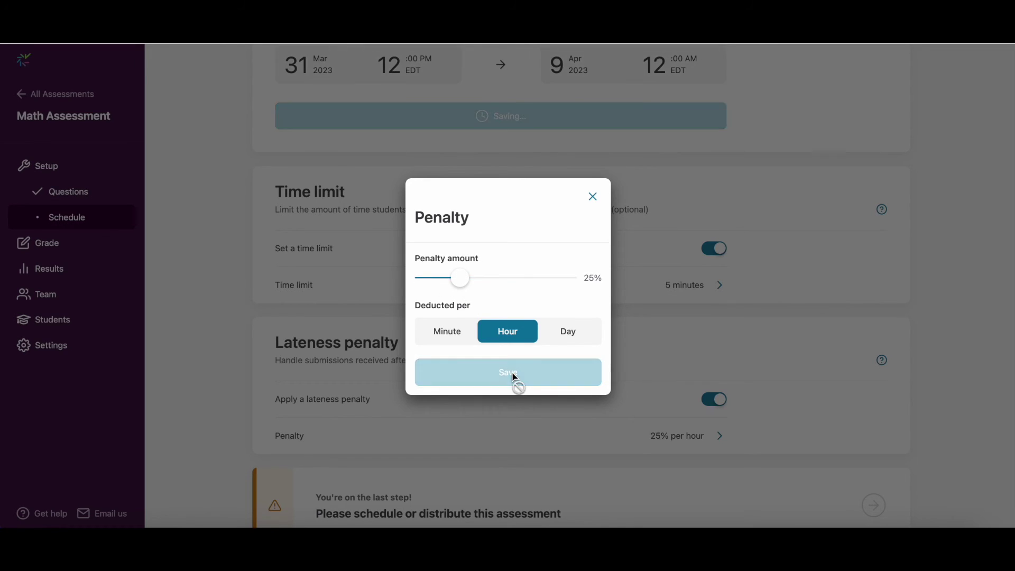
# Step: Schedule the distribution of the assessment to the students
pyautogui.scroll(4, 513, 378)
pyautogui.scroll(1, 516, 378)
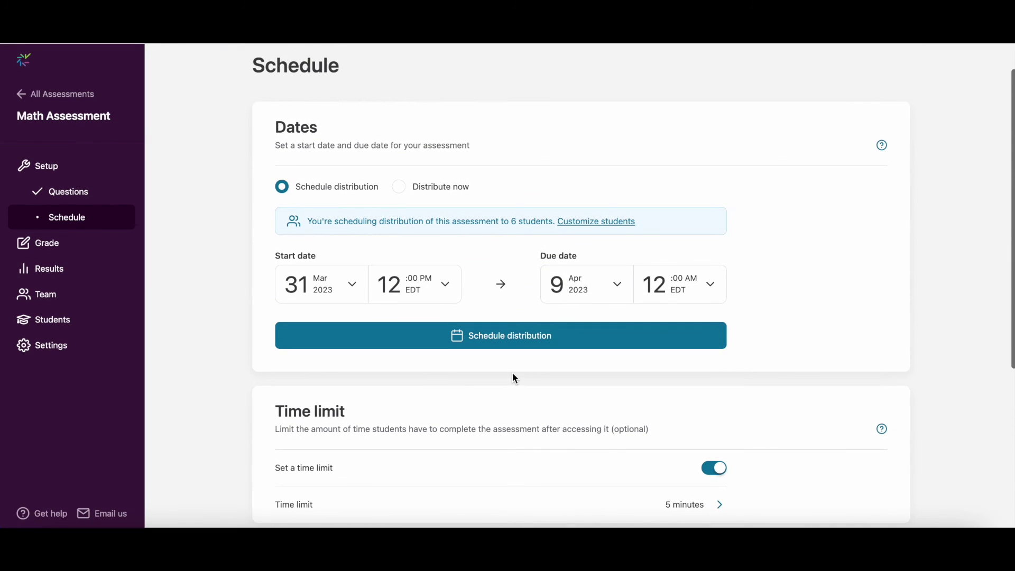
pyautogui.click(496, 337)
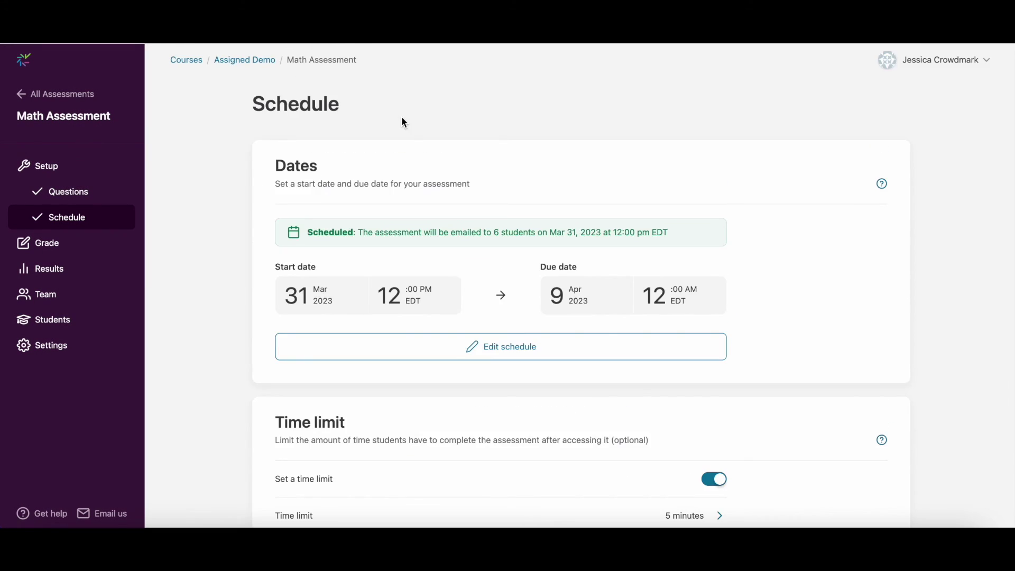
# Step: Return to the Assigned Demo course's assessments, check the actions available for Math Assessment, and open the assessment
pyautogui.click(250, 61)
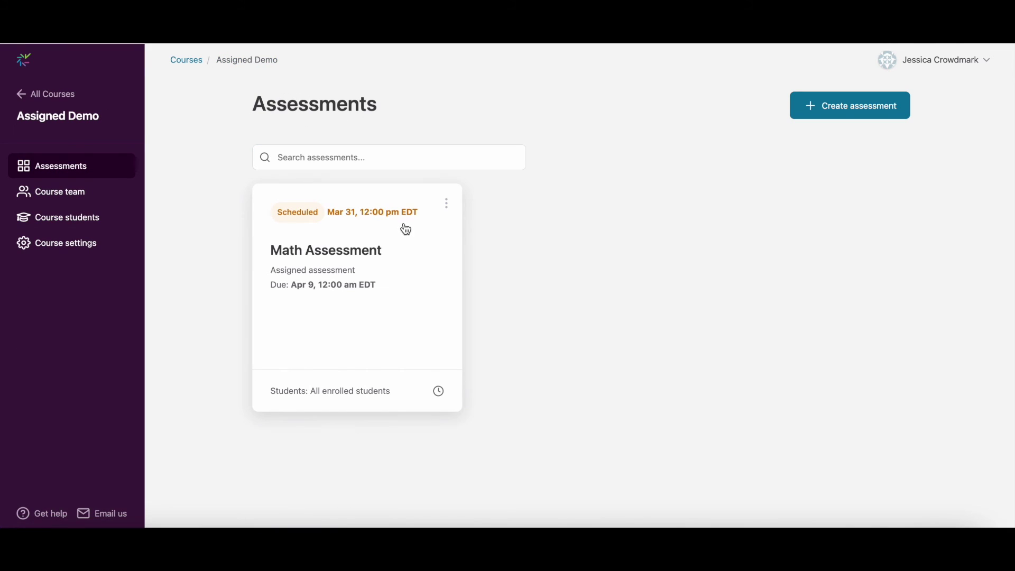
pyautogui.click(447, 203)
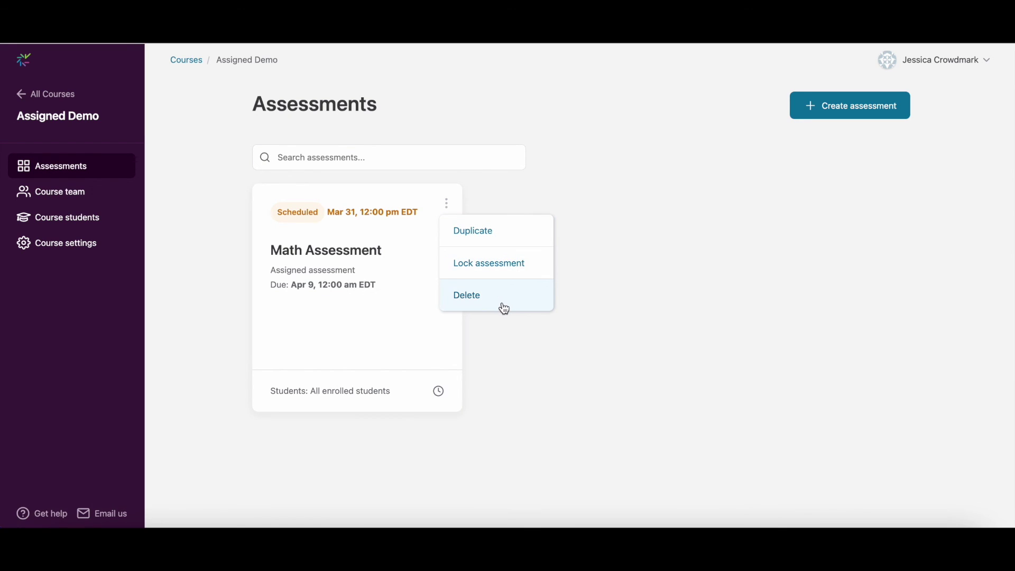
pyautogui.click(379, 319)
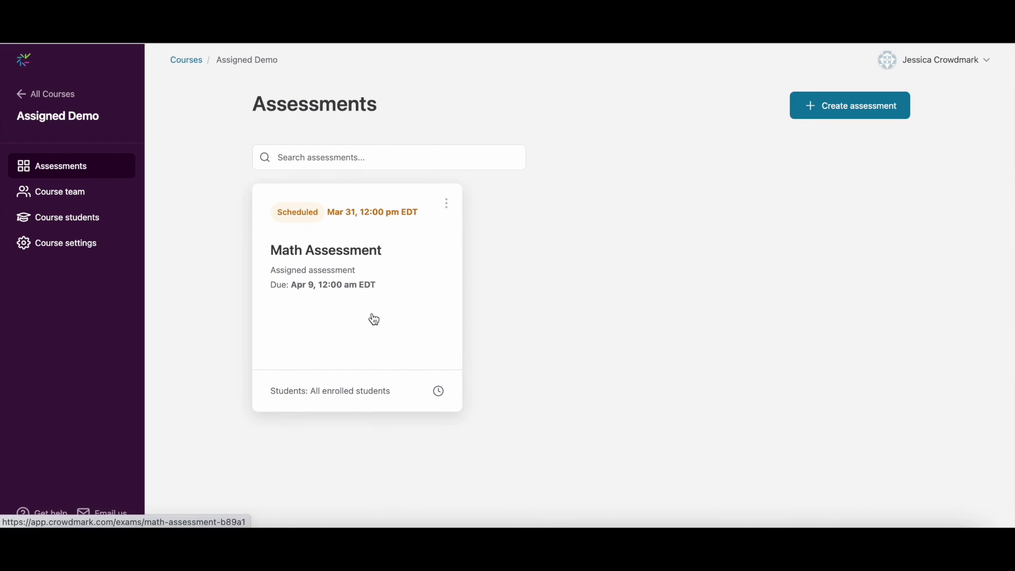
pyautogui.click(364, 316)
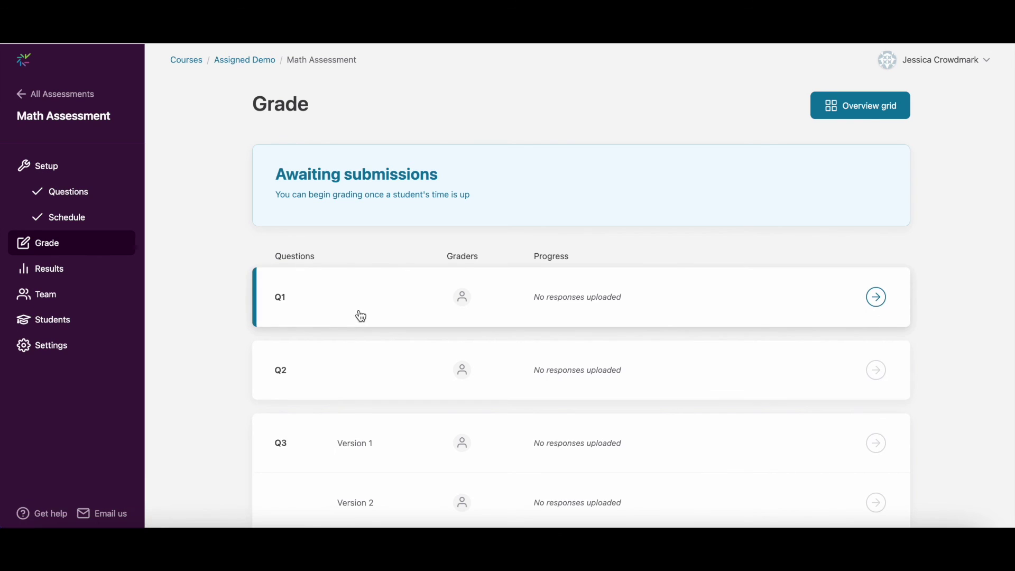